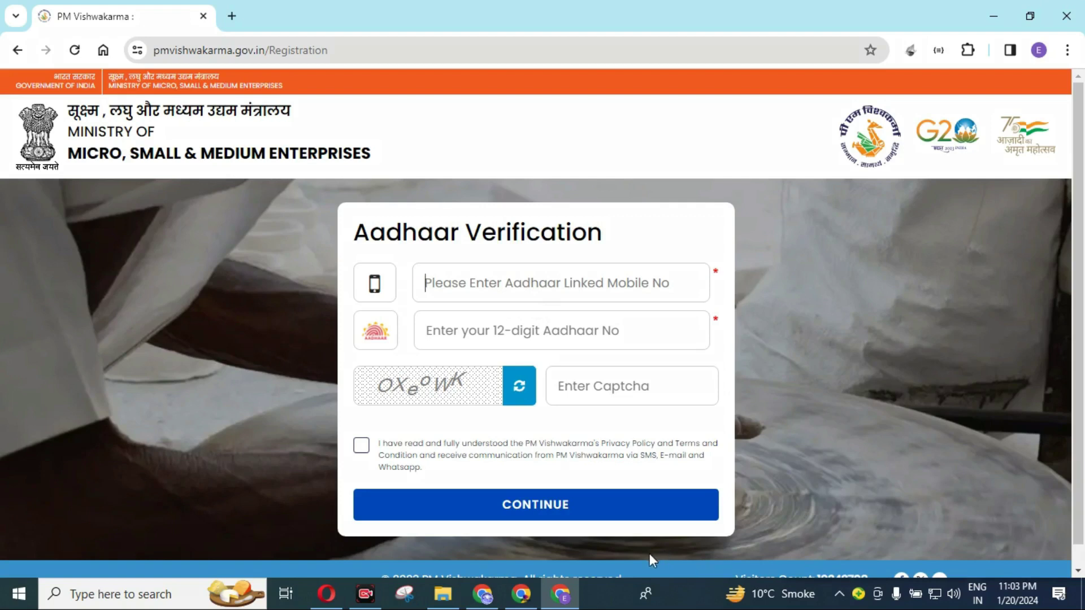
left_click_drag(427, 315, 656, 338)
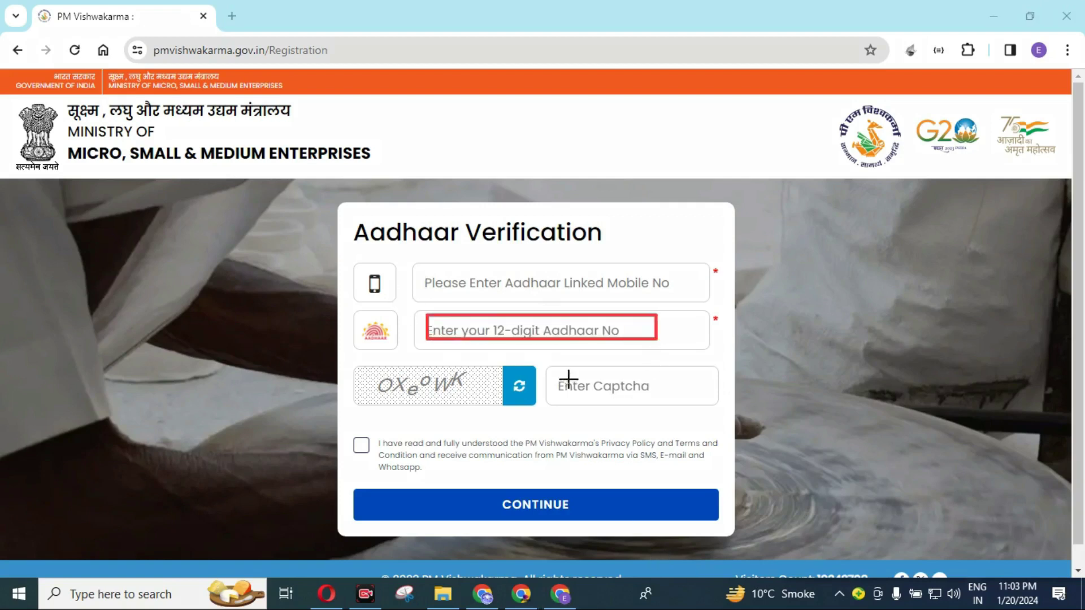
left_click_drag(364, 373, 475, 399)
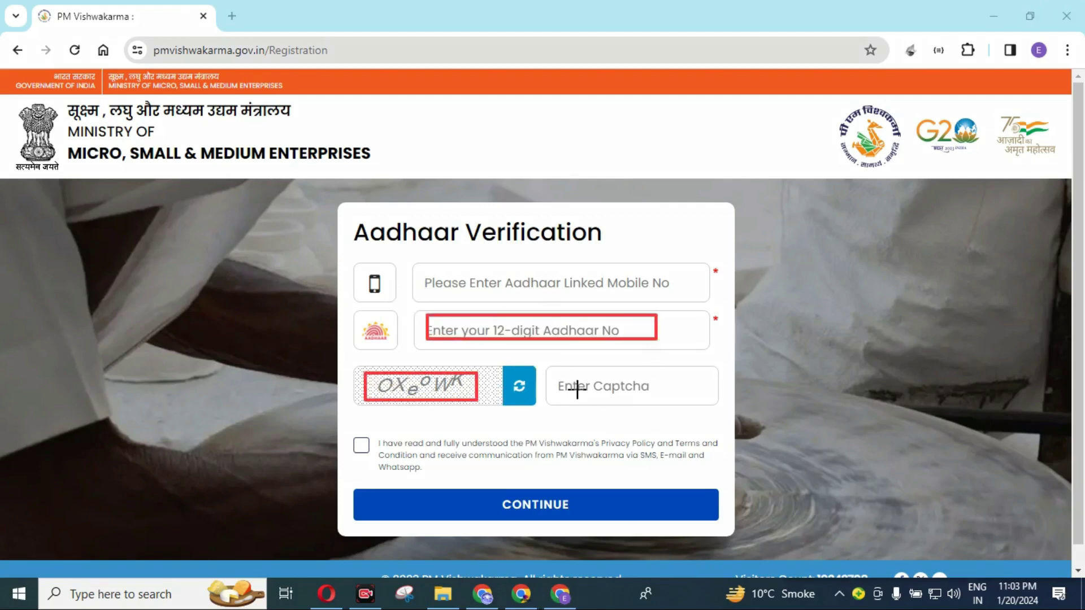
left_click_drag(553, 378, 668, 393)
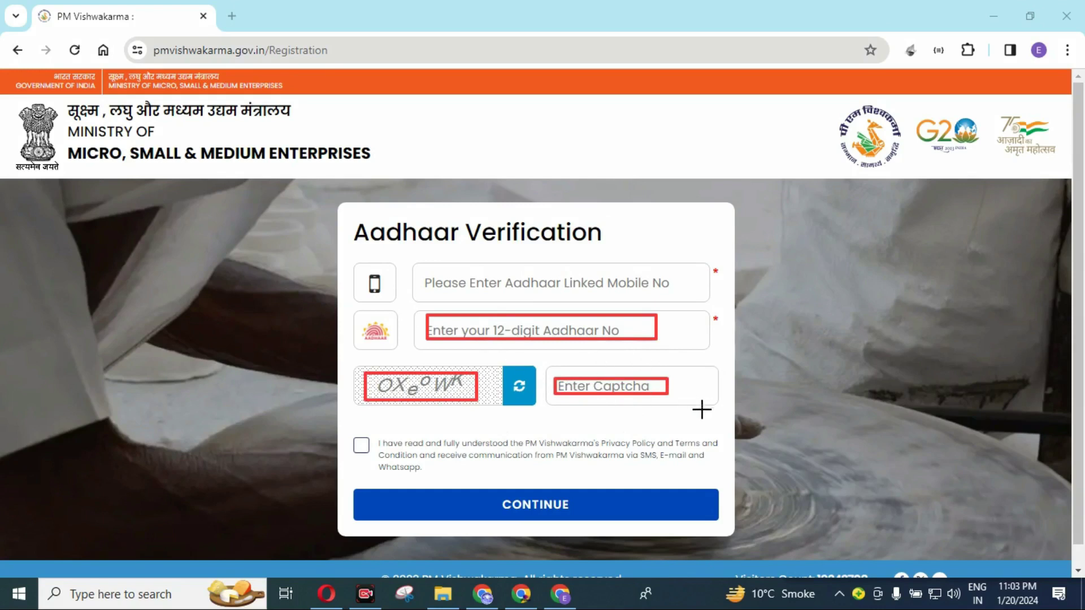
left_click_drag(330, 433, 405, 457)
left_click_drag(501, 487, 638, 515)
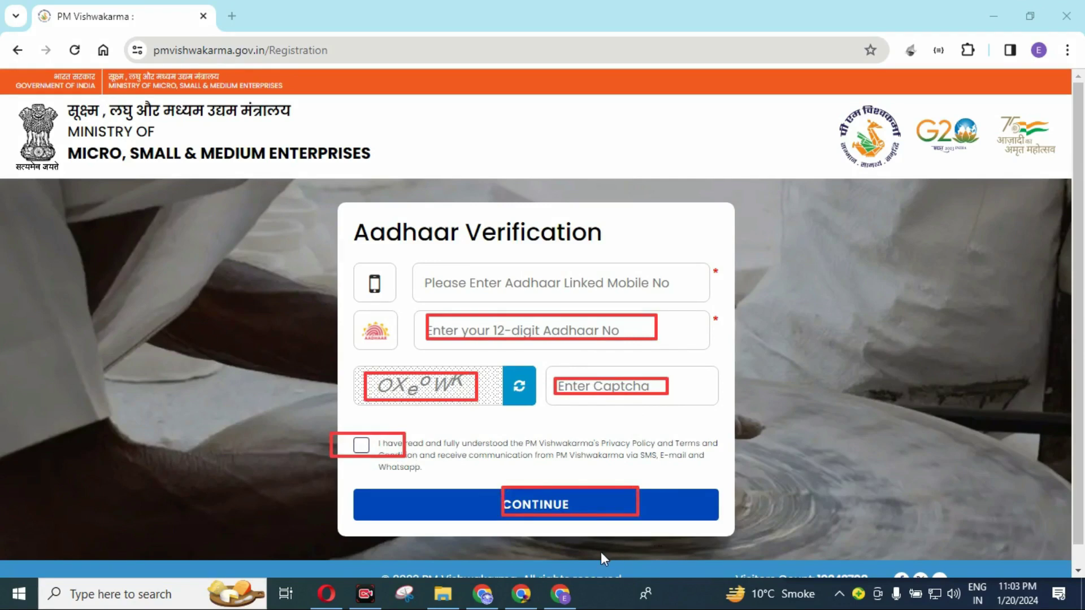
key("Escape")
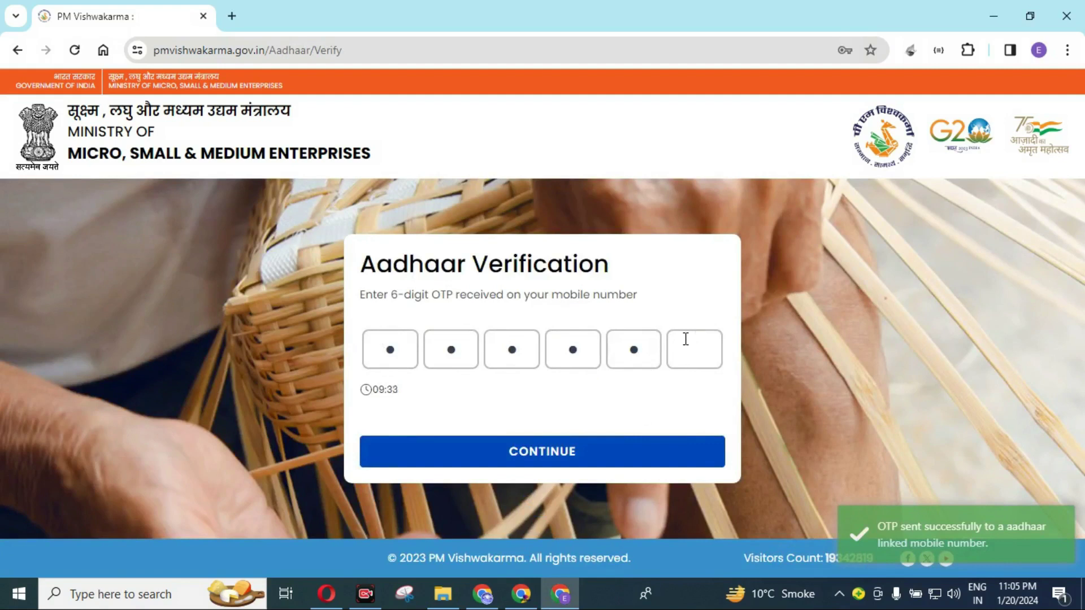
Complete and submit the 6-digit OTP received on the mobile number, and accept the consent declaration for biometric verification
type("0")
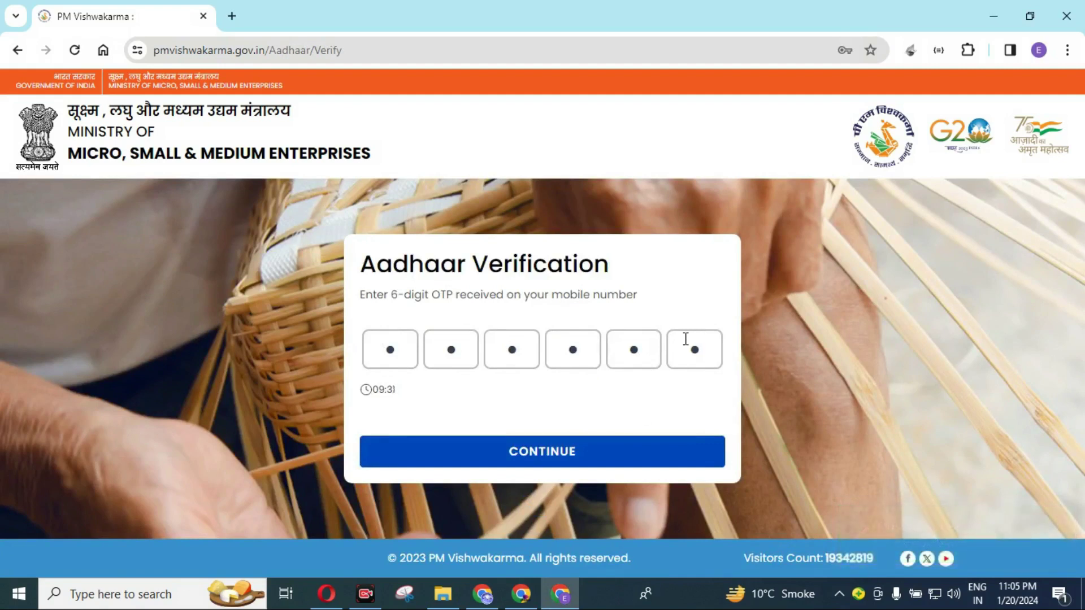
left_click(664, 452)
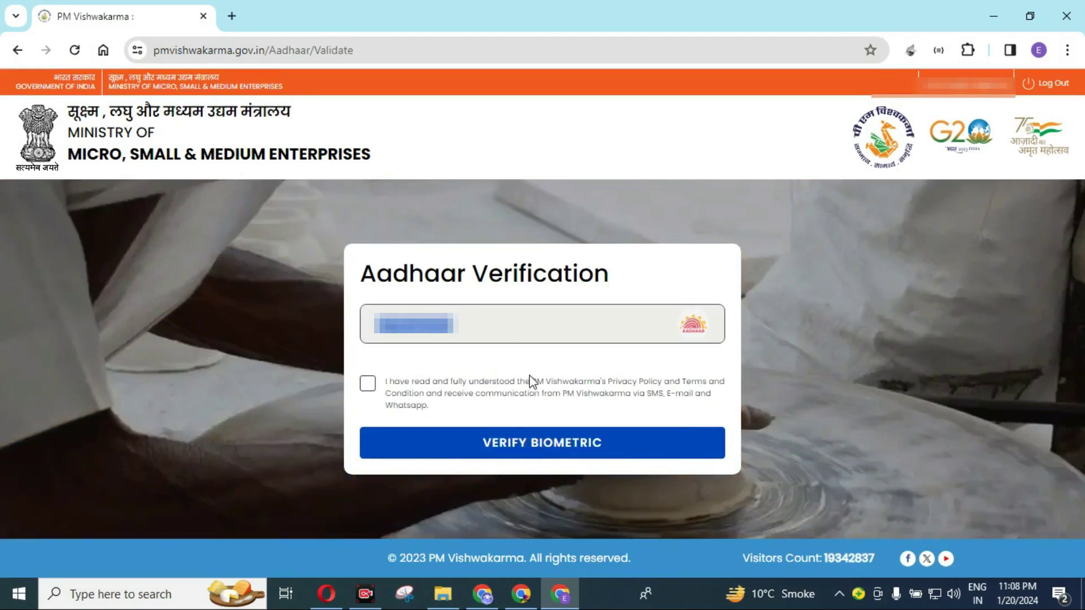
left_click(369, 388)
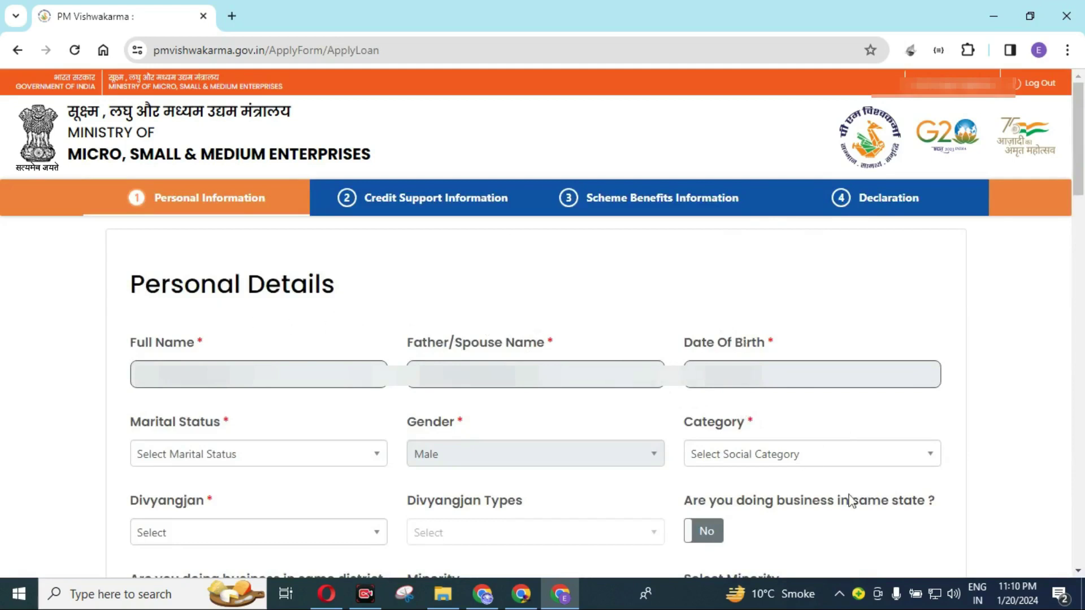
scroll(882, 556, "down", 3)
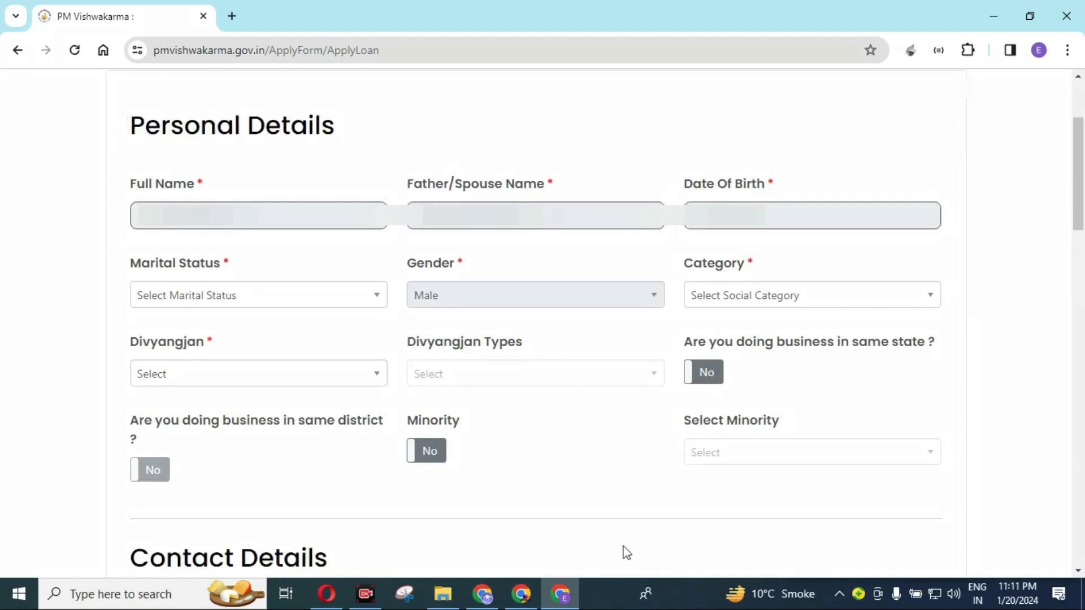
left_click_drag(119, 170, 329, 223)
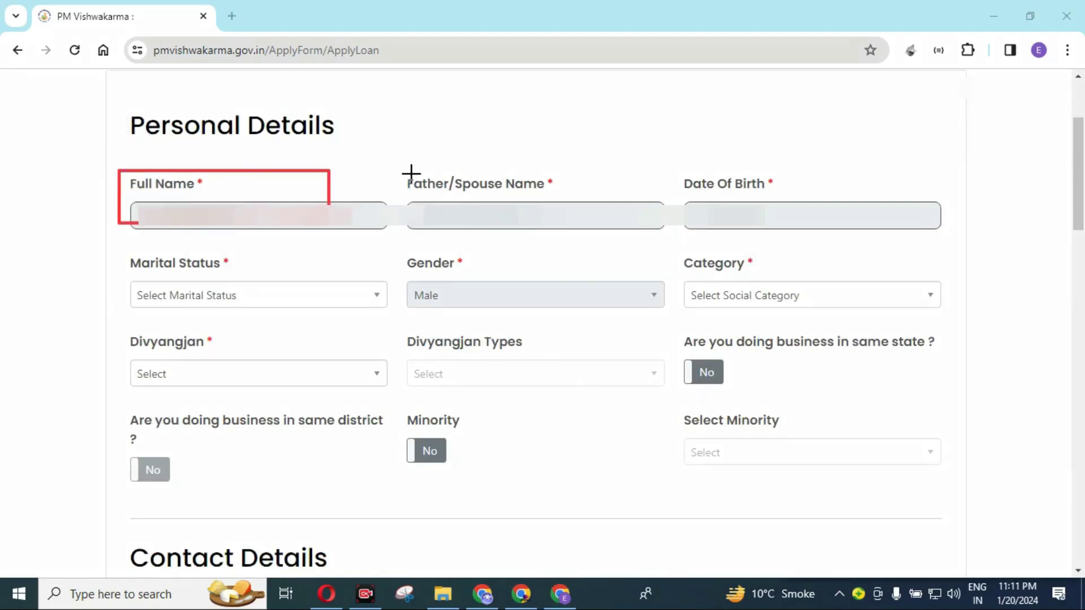
left_click_drag(397, 170, 630, 204)
left_click_drag(668, 173, 837, 210)
left_click_drag(119, 248, 339, 302)
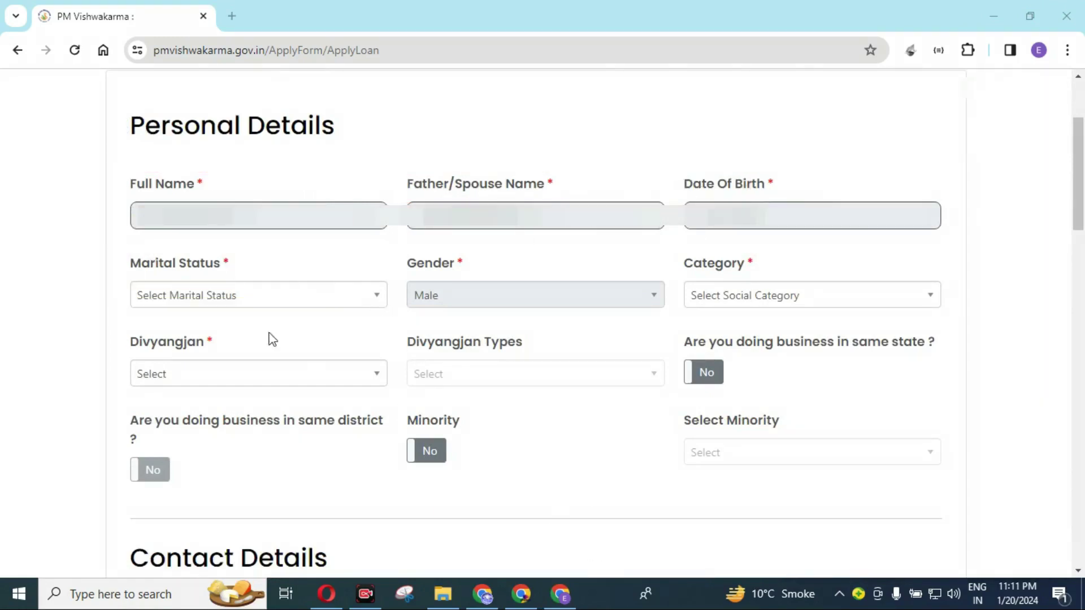
Set the marital status to Married and Divyangjan to No in the personal details
left_click(187, 295)
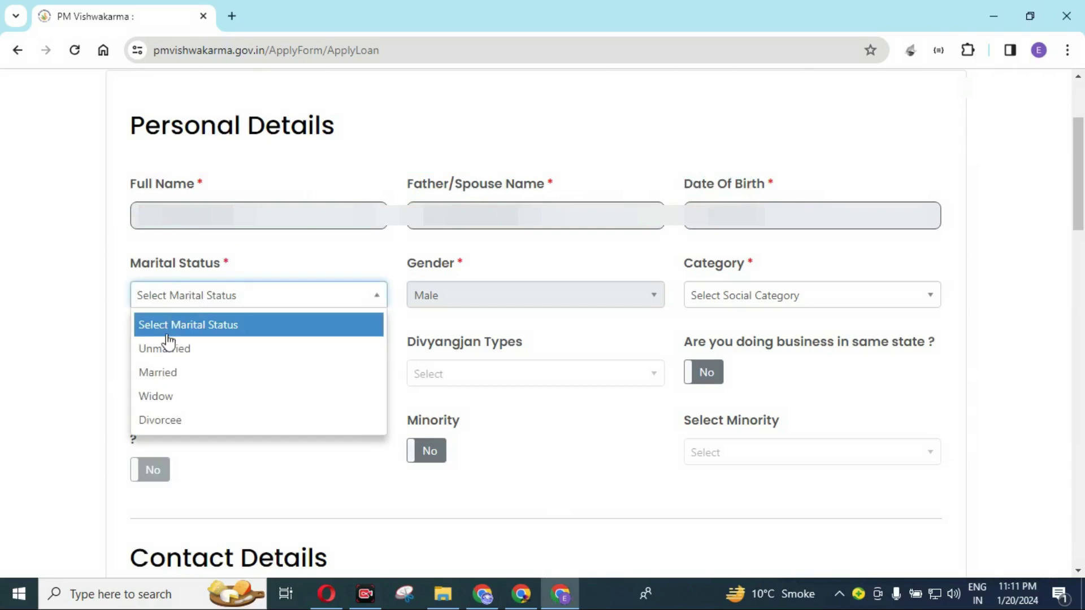
left_click(175, 374)
left_click(455, 307)
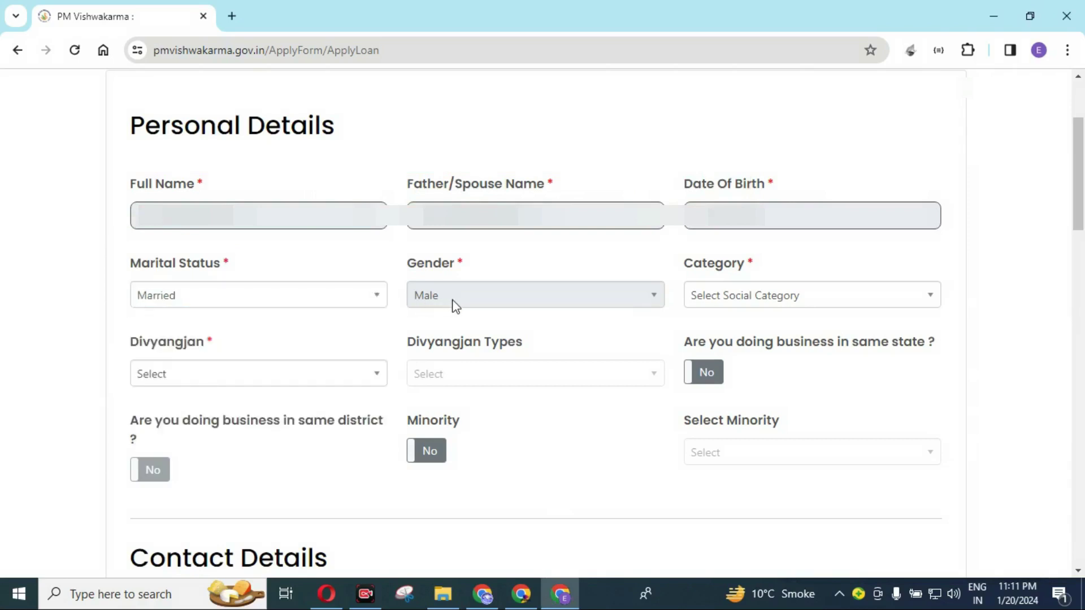
left_click(688, 303)
left_click(577, 334)
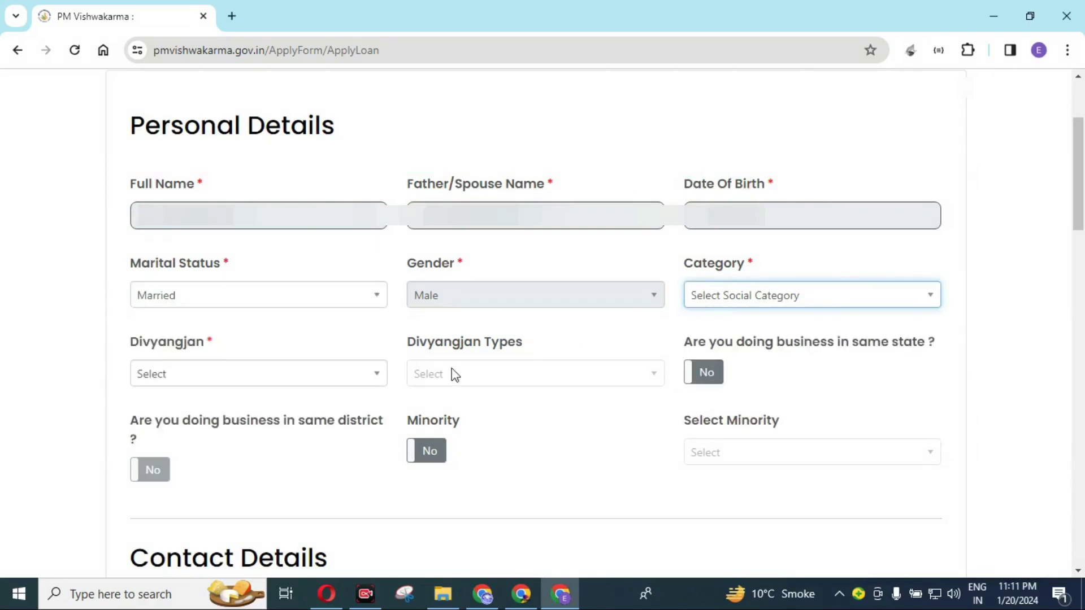
left_click(191, 377)
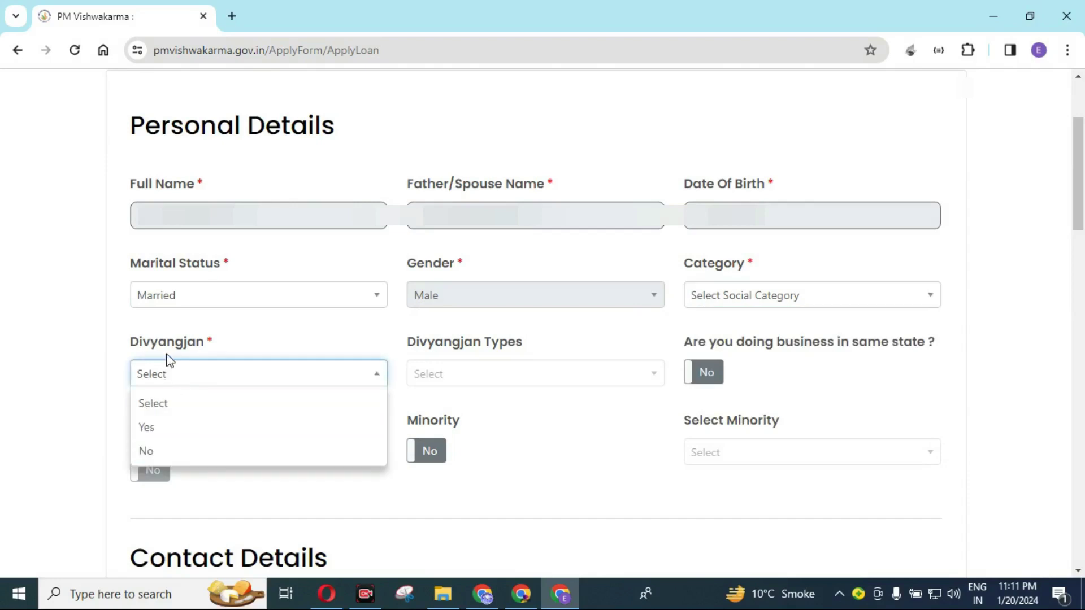
left_click(169, 451)
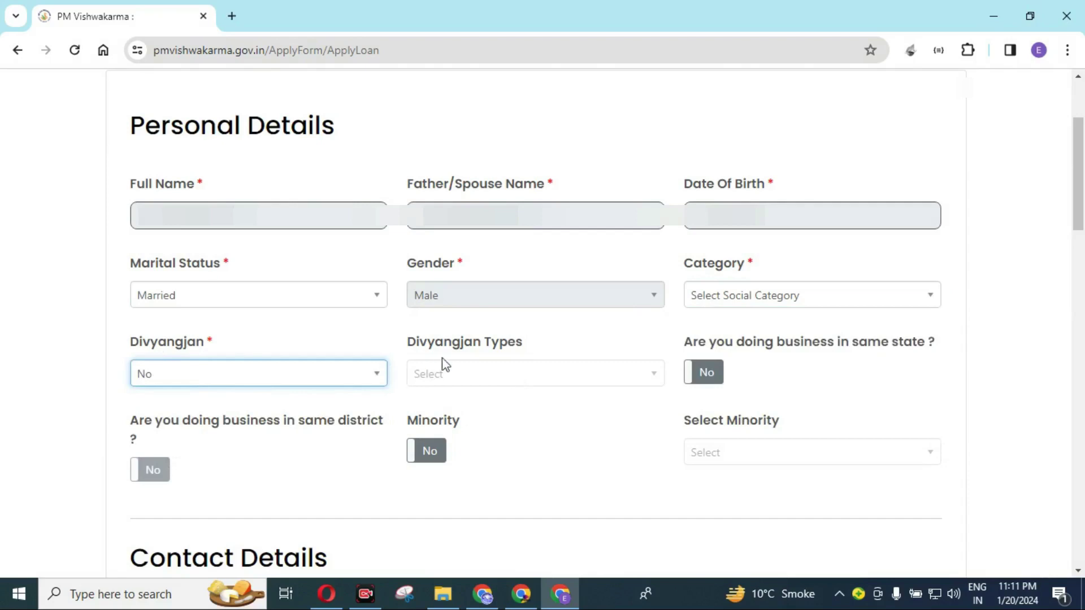
Answer Yes to doing business in the same state and in the same district
left_click(836, 347)
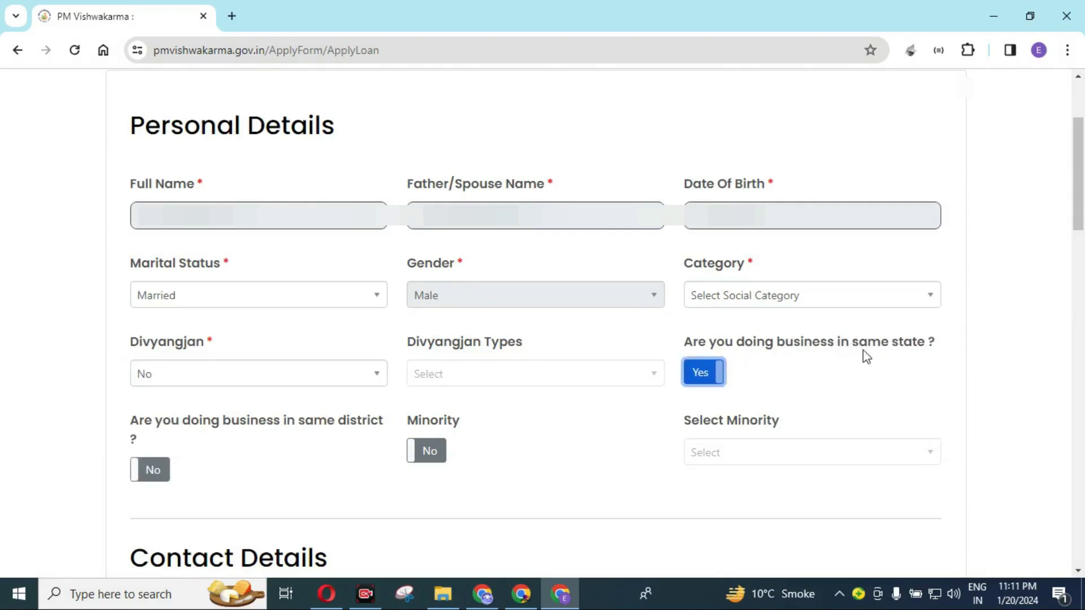
left_click(706, 377)
left_click(700, 377)
left_click(150, 473)
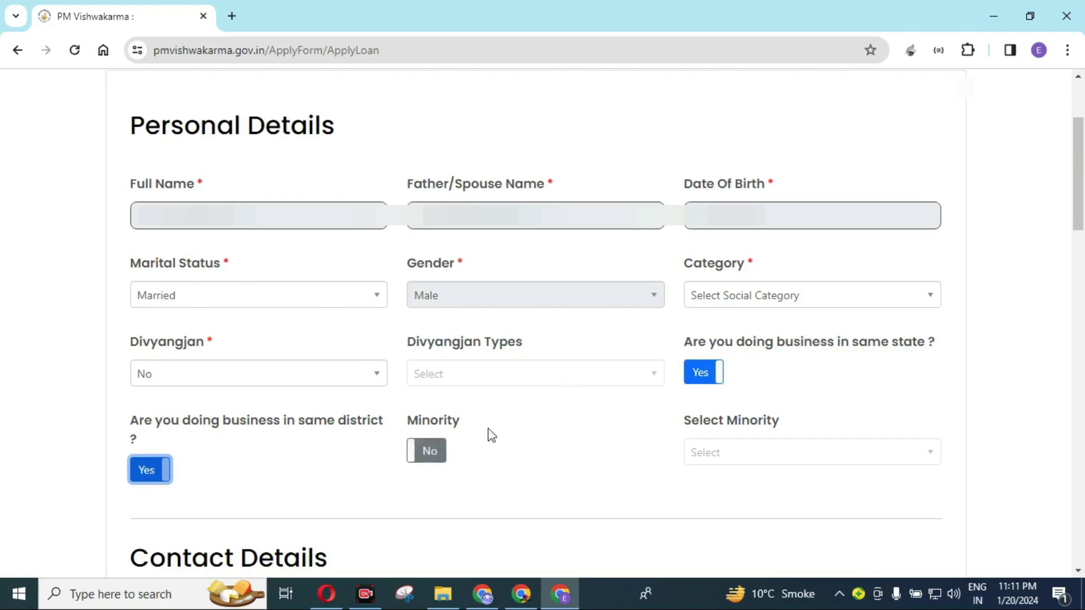
Switch Minority to Yes to view the selectable minorities, and set Minority back to No
left_click(428, 454)
left_click(723, 452)
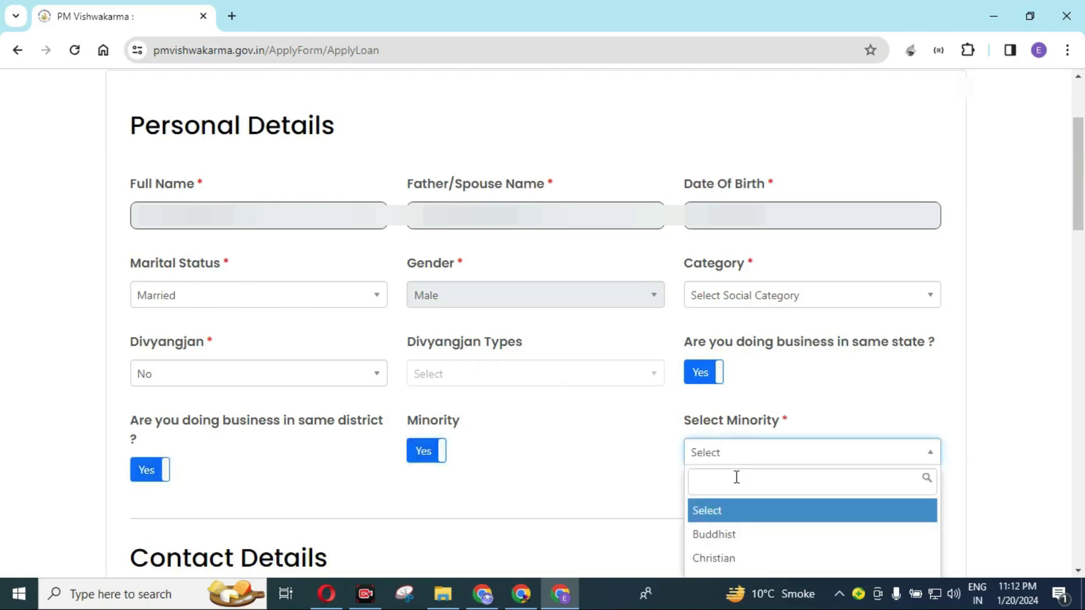
left_click(732, 459)
left_click(430, 451)
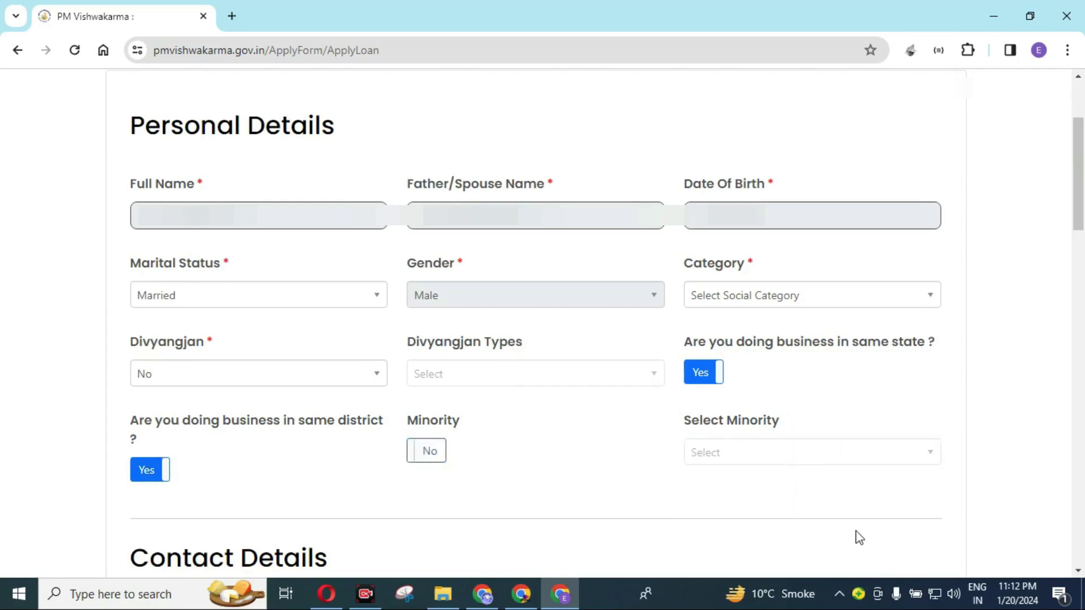
scroll(288, 286, "down", 6)
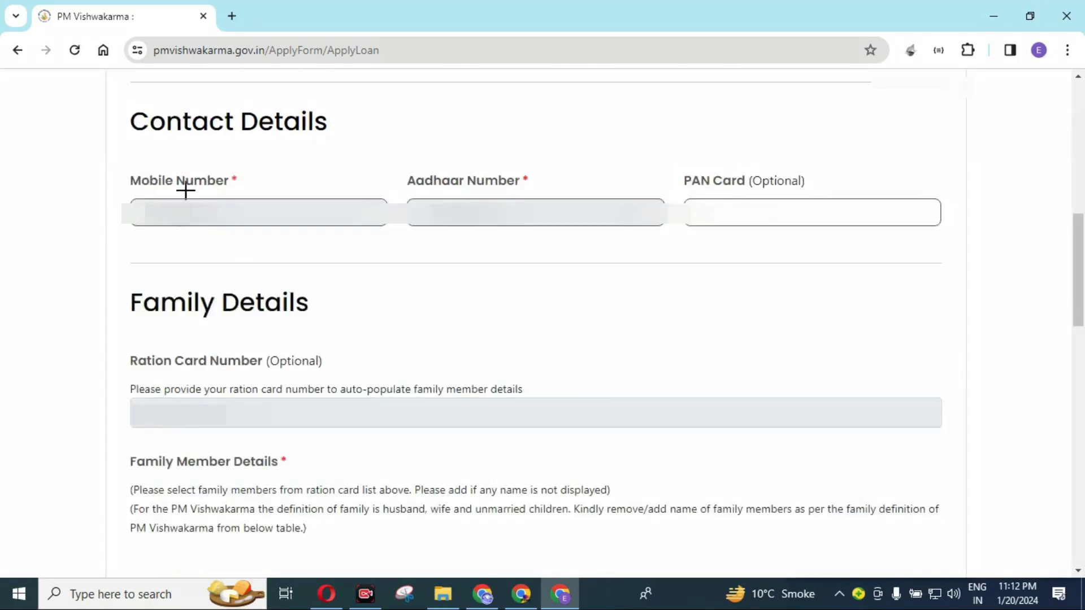
left_click_drag(116, 165, 306, 202)
left_click_drag(390, 159, 548, 202)
mouse_move(674, 168)
left_mouse_down()
mouse_move(716, 205)
mouse_move(916, 233)
left_mouse_up()
left_click_drag(752, 173, 808, 190)
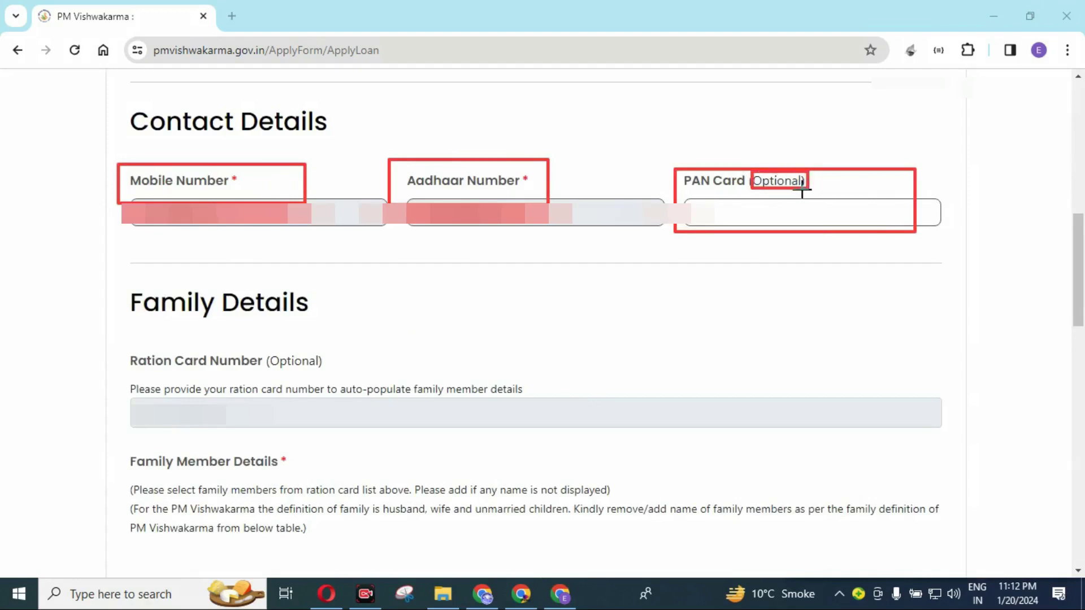
left_click_drag(117, 277, 410, 474)
left_click_drag(594, 514, 780, 529)
left_click_drag(114, 343, 642, 416)
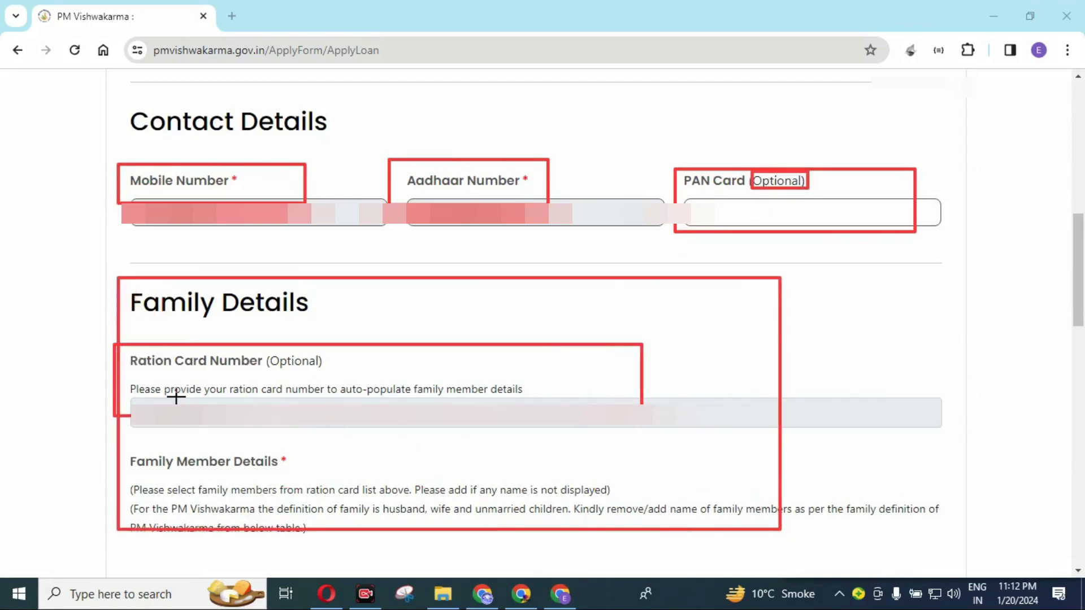
left_click_drag(129, 397, 281, 433)
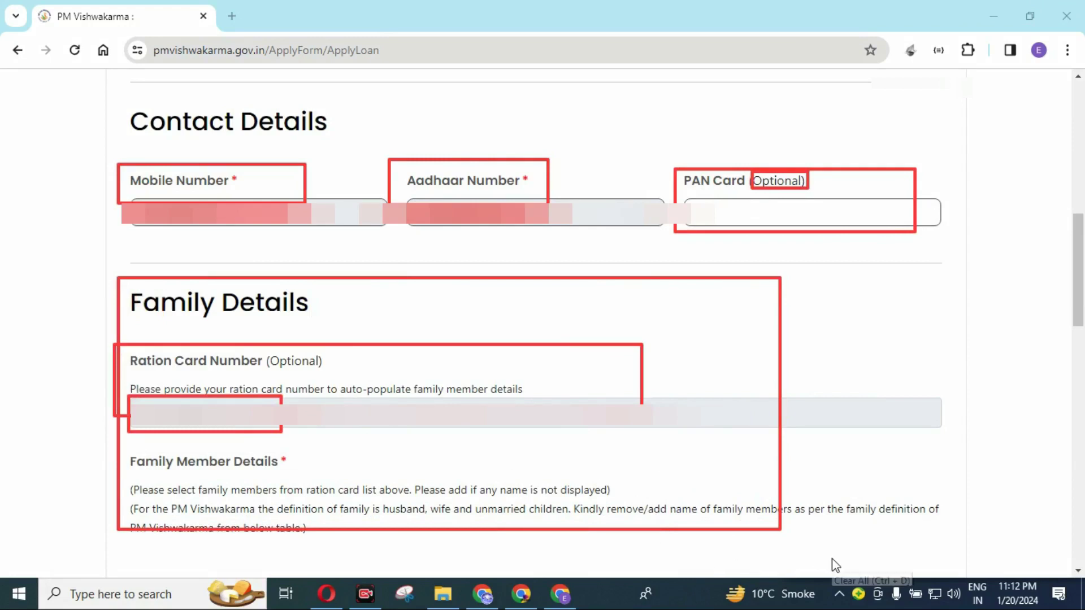
key("Escape")
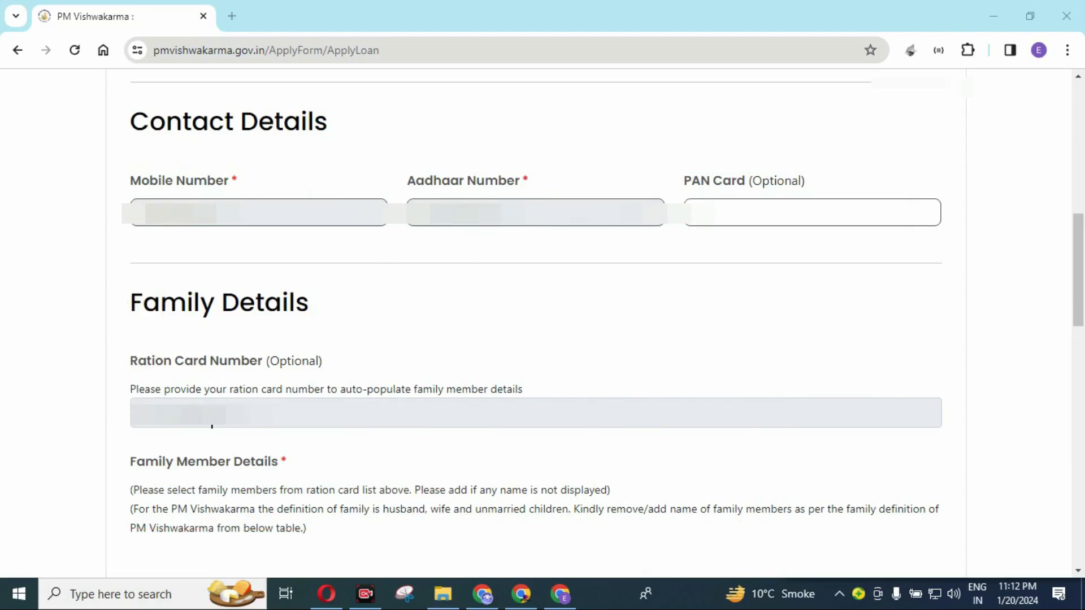
left_click_drag(125, 391, 296, 438)
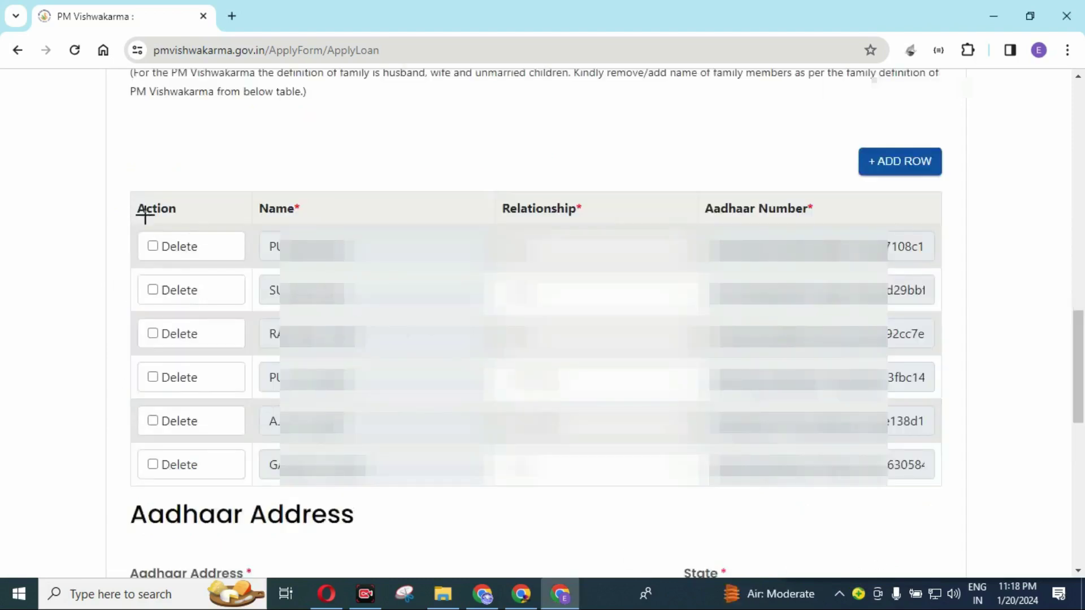
mouse_move(122, 193)
left_mouse_down()
mouse_move(242, 254)
mouse_move(958, 491)
mouse_move(943, 493)
left_mouse_up()
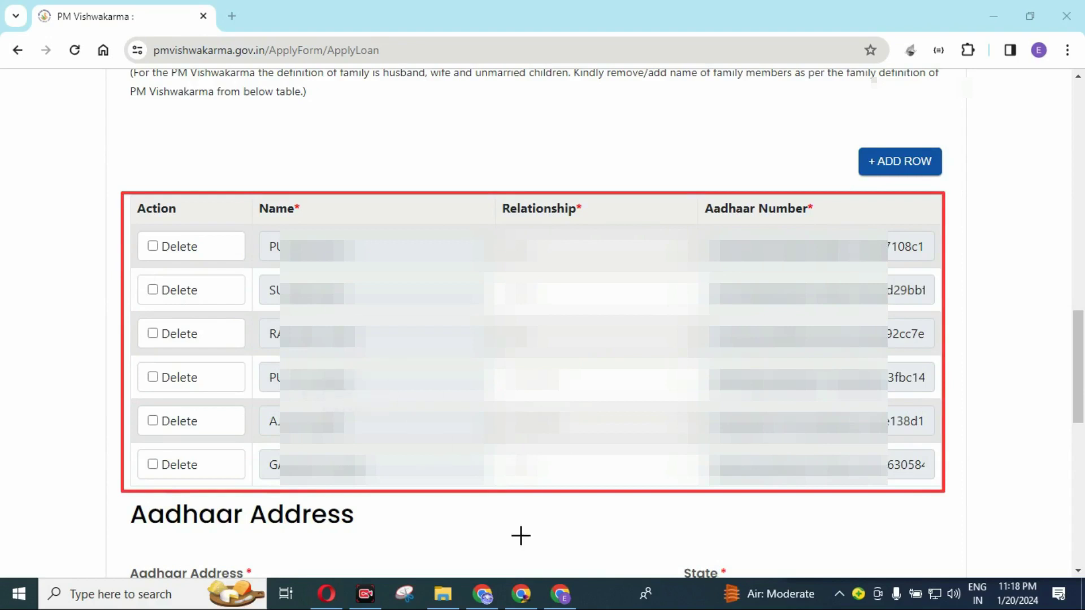
Mark the last four family members in the family member details table for deletion
left_click(153, 465)
left_click(153, 421)
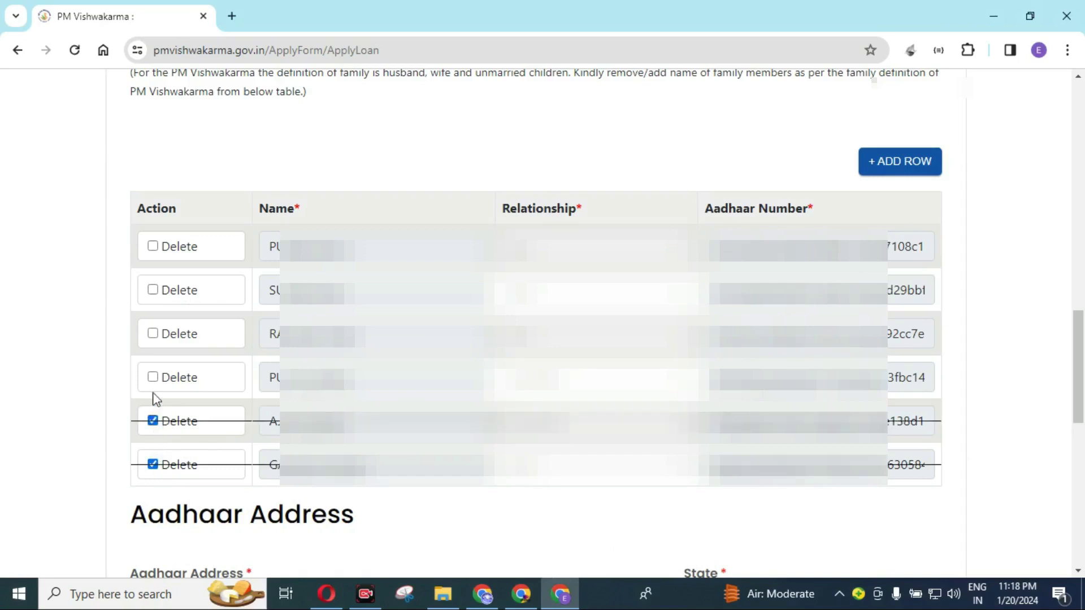
left_click(153, 377)
left_click(153, 334)
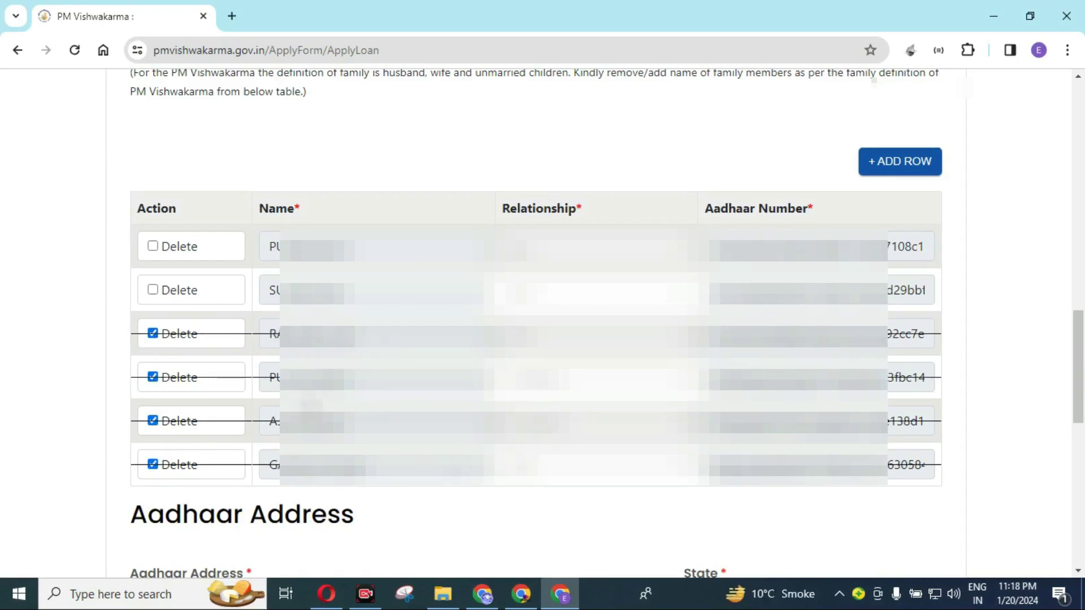
left_click(886, 166)
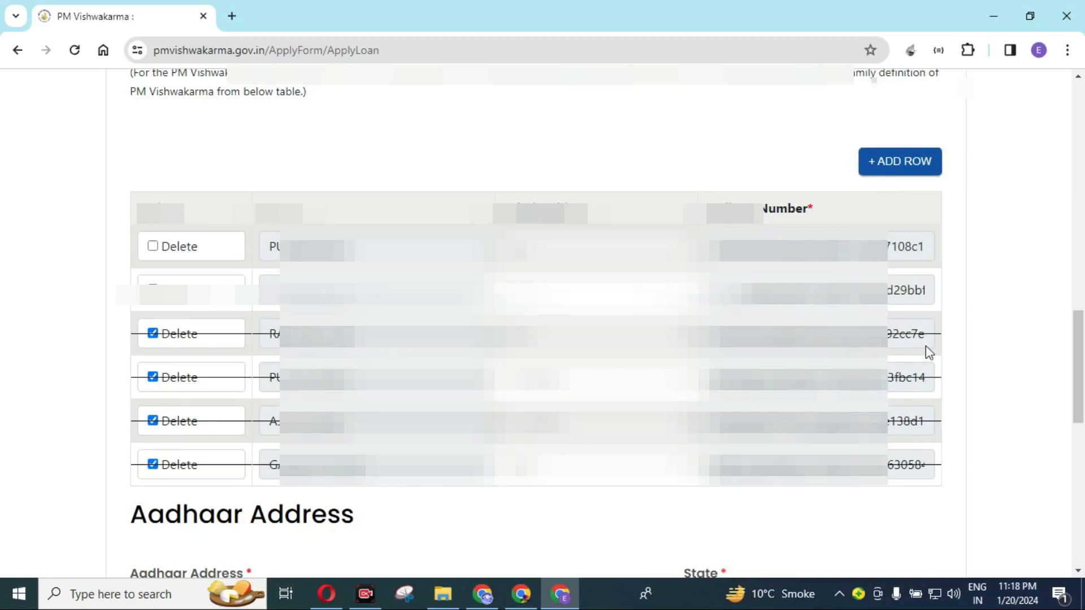
scroll(882, 553, "down", 7)
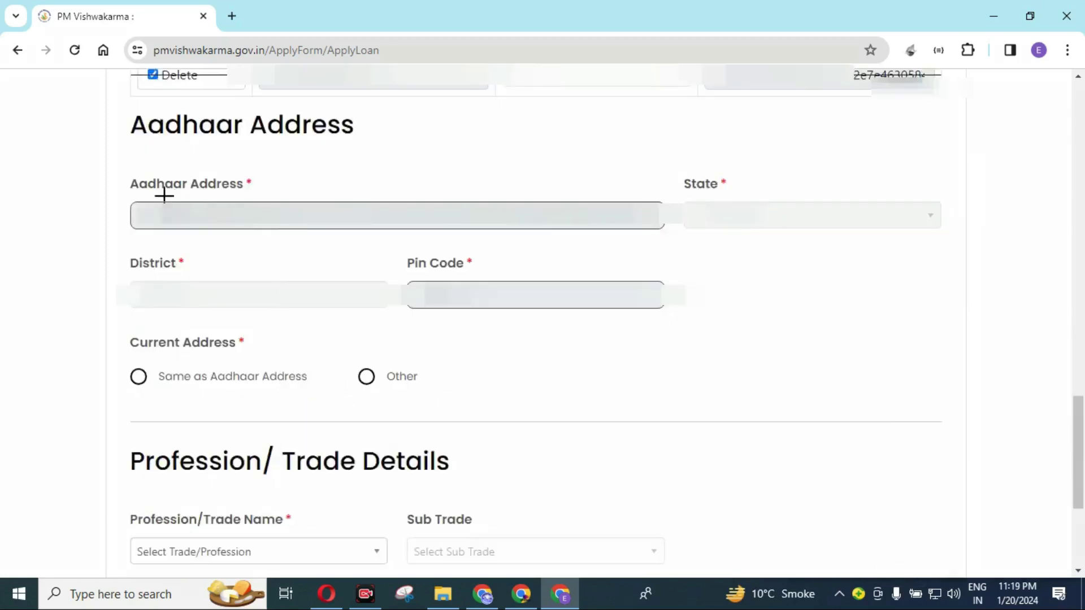
mouse_move(110, 170)
left_mouse_down()
mouse_move(533, 252)
mouse_move(748, 316)
mouse_move(937, 320)
left_mouse_up()
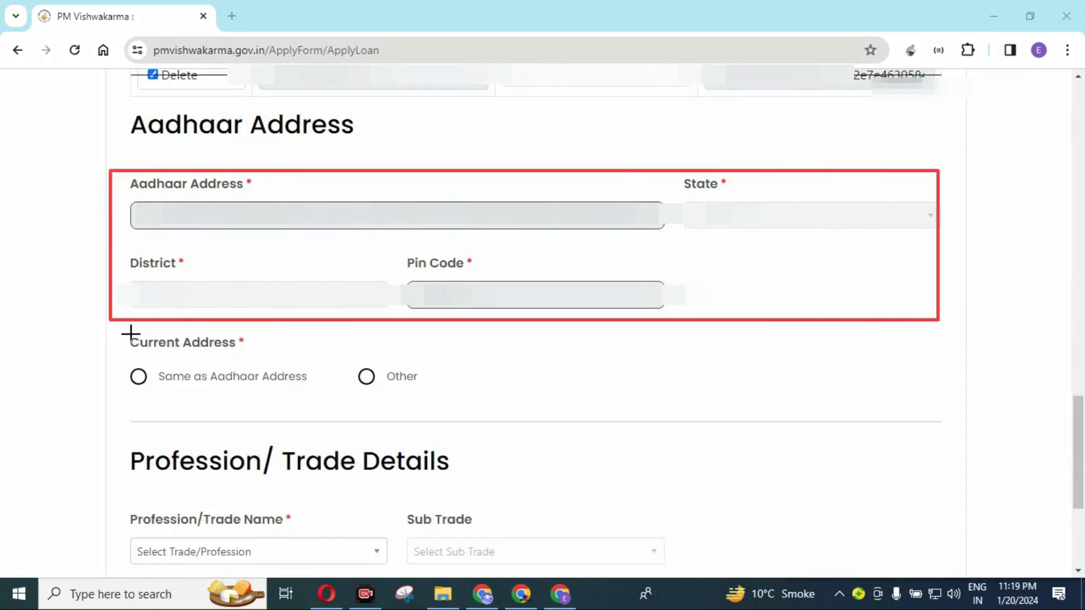
mouse_move(112, 335)
left_mouse_down()
mouse_move(383, 405)
mouse_move(638, 399)
left_mouse_up()
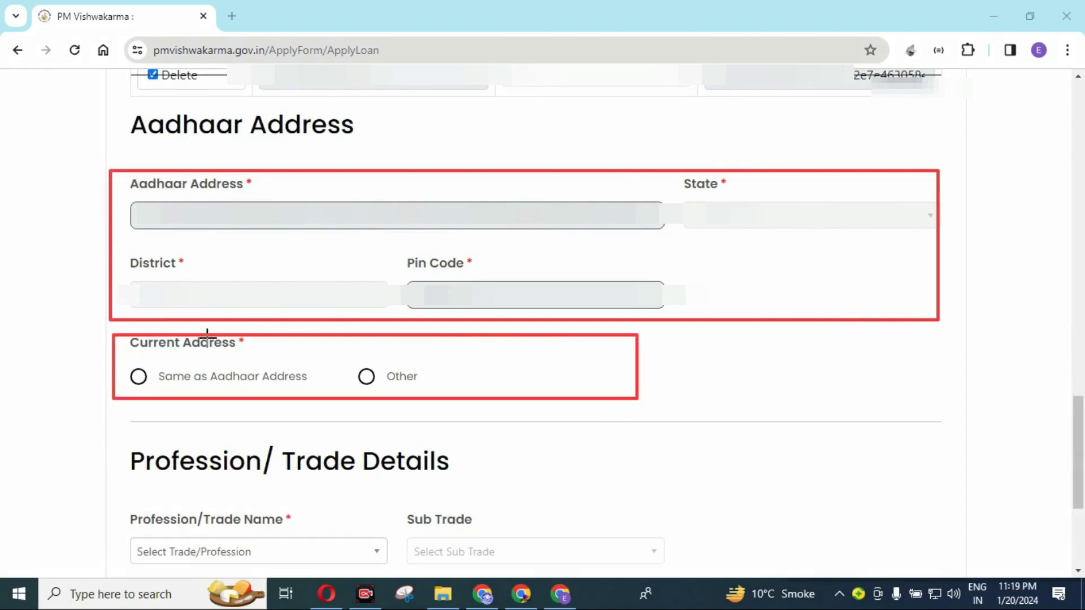
left_click_drag(109, 331, 249, 356)
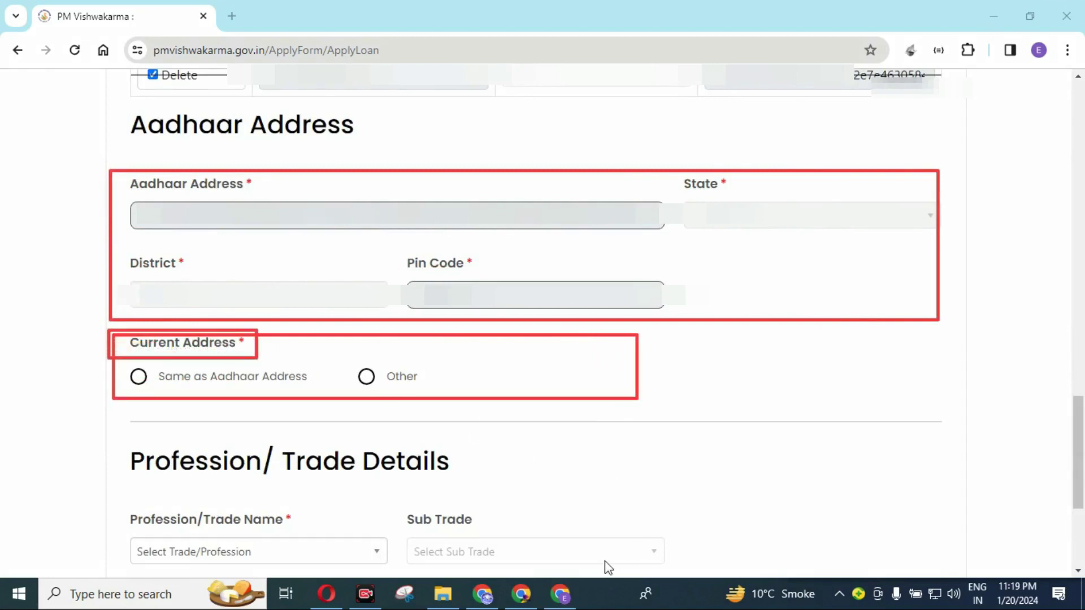
key("Escape")
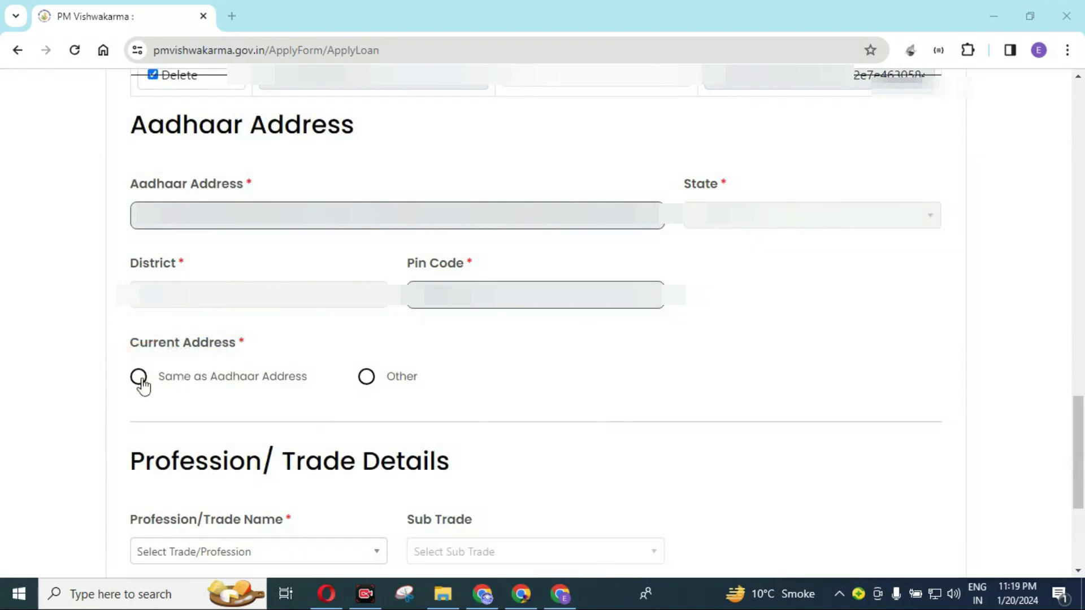
Set the current address to Same as Aadhaar Address, answer Yes to coming under a Gram Panchayat, and choose the block and Gram Panchayat
left_click(139, 377)
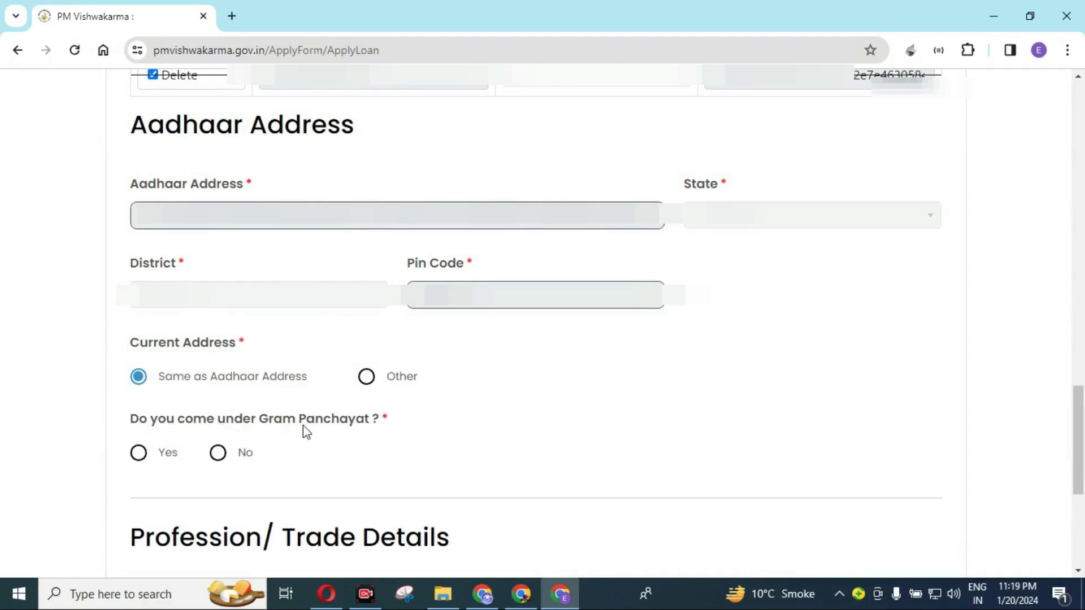
left_click(141, 457)
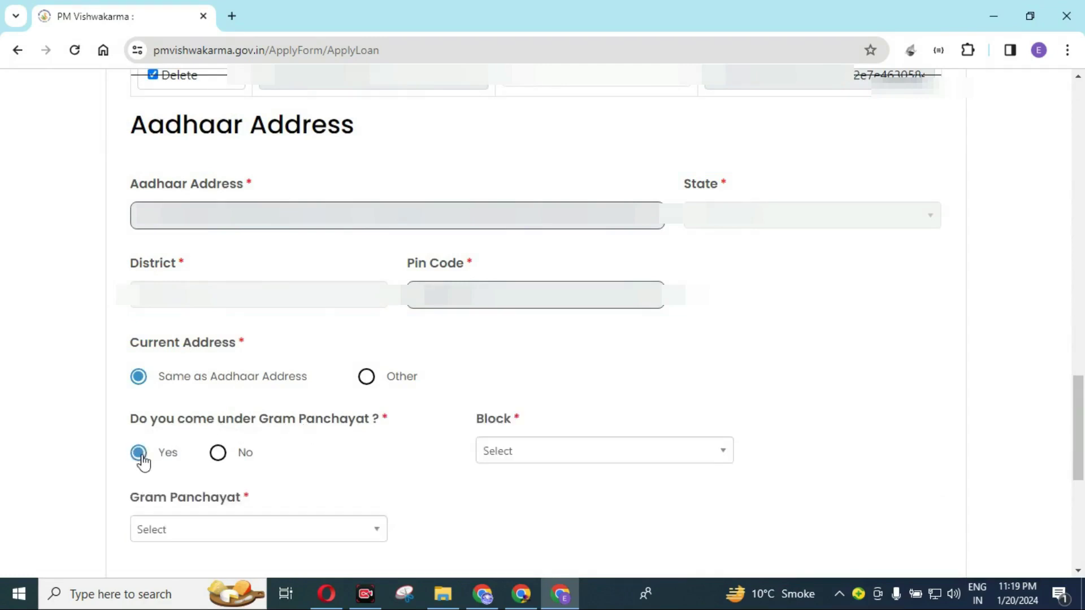
left_click(218, 455)
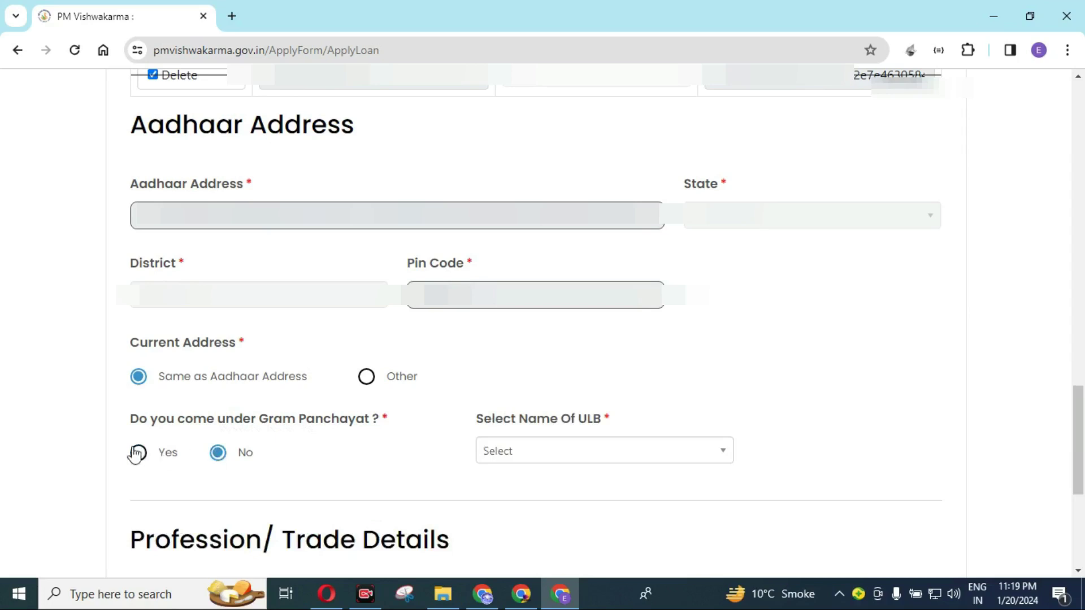
left_click(544, 455)
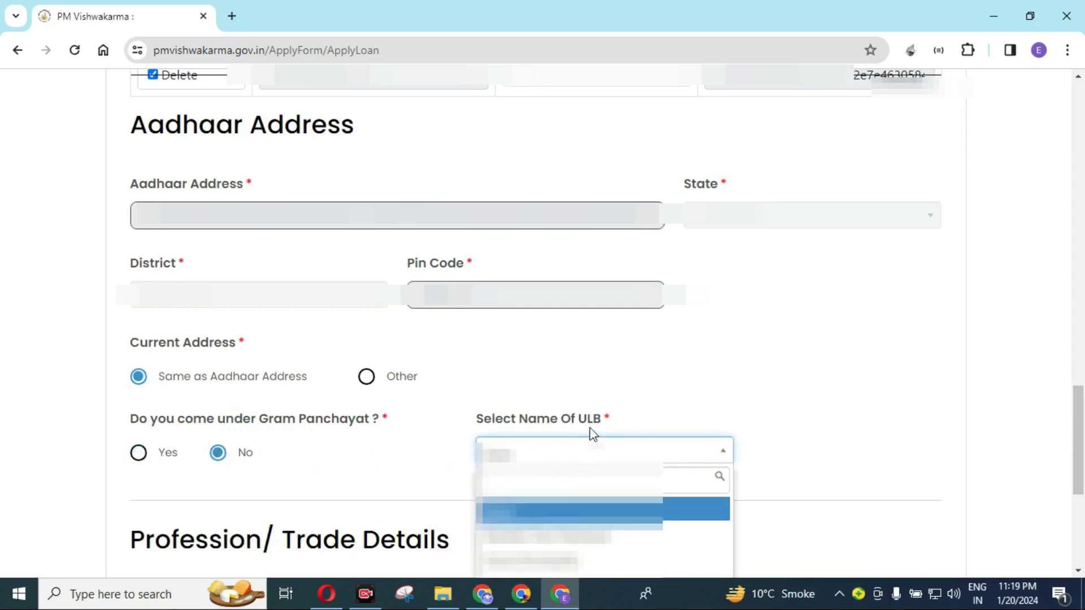
left_click(139, 453)
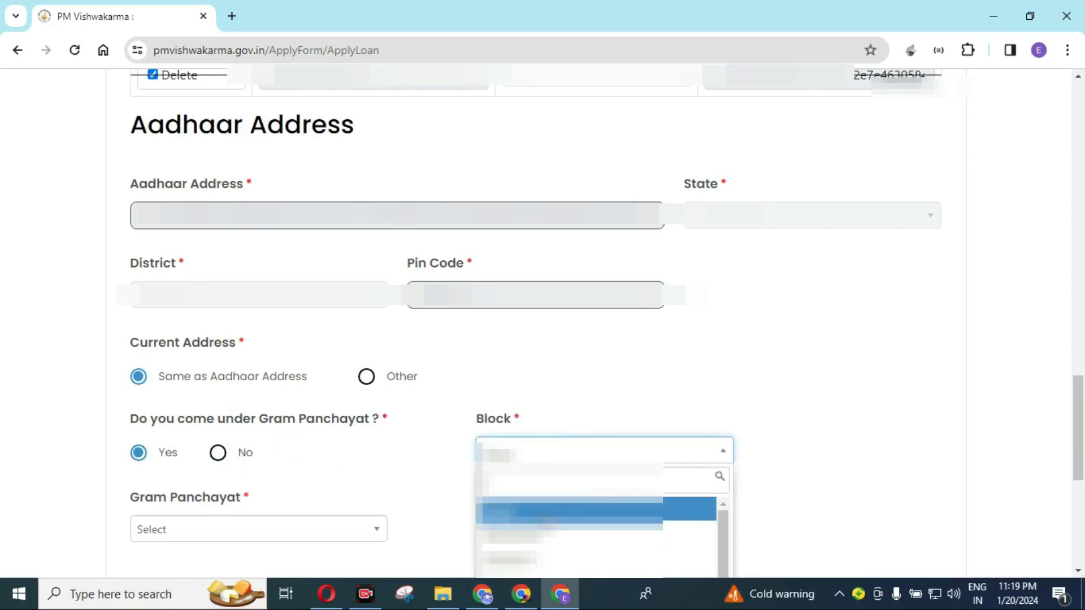
left_click(226, 531)
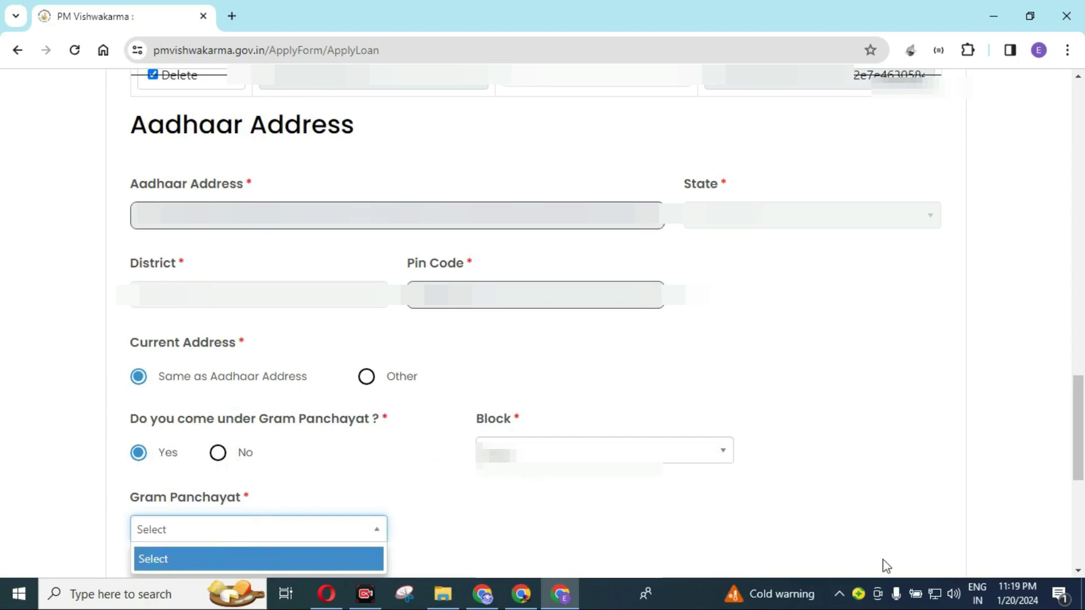
left_click(226, 339)
Choose Armourer as the profession/trade and accept the declaration that it is a family profession acquired through Guru-Shishya tradition
scroll(109, 199, "down", 7)
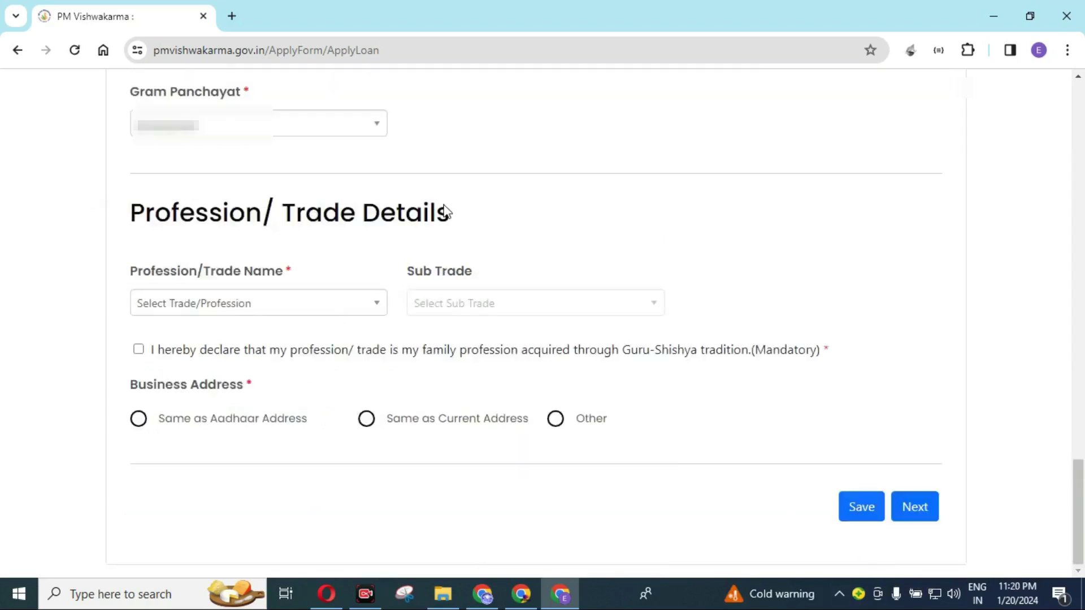
left_click(257, 308)
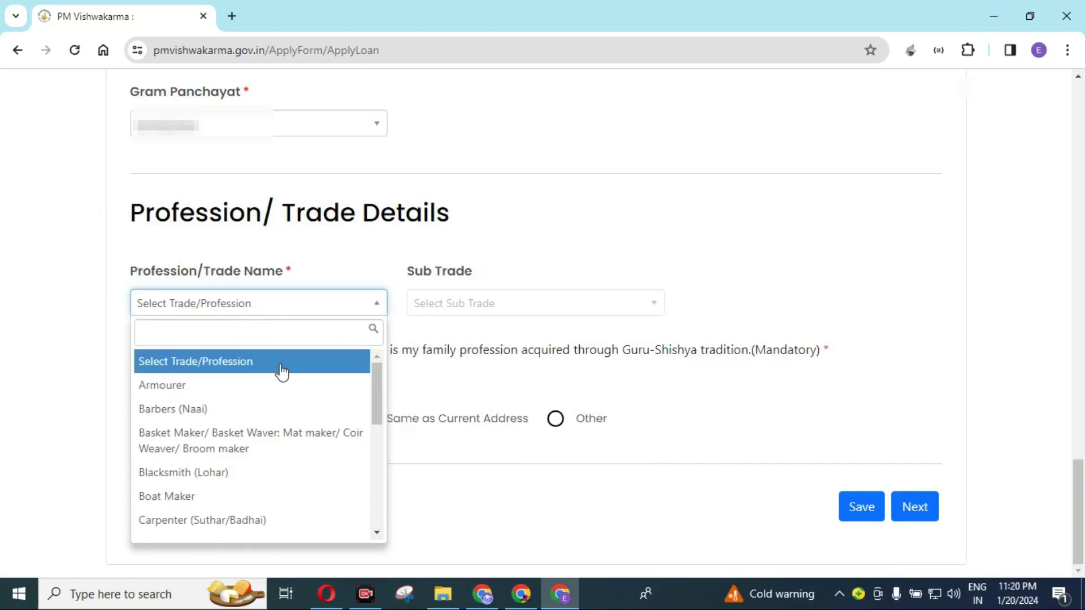
scroll(277, 370, "down", 2)
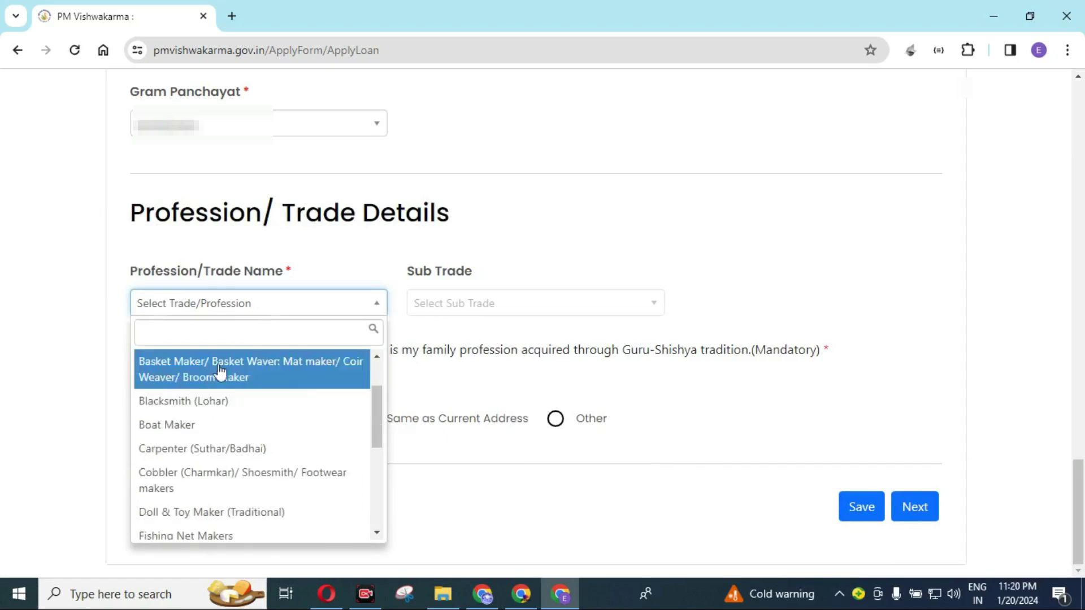
scroll(213, 386, "down", 5)
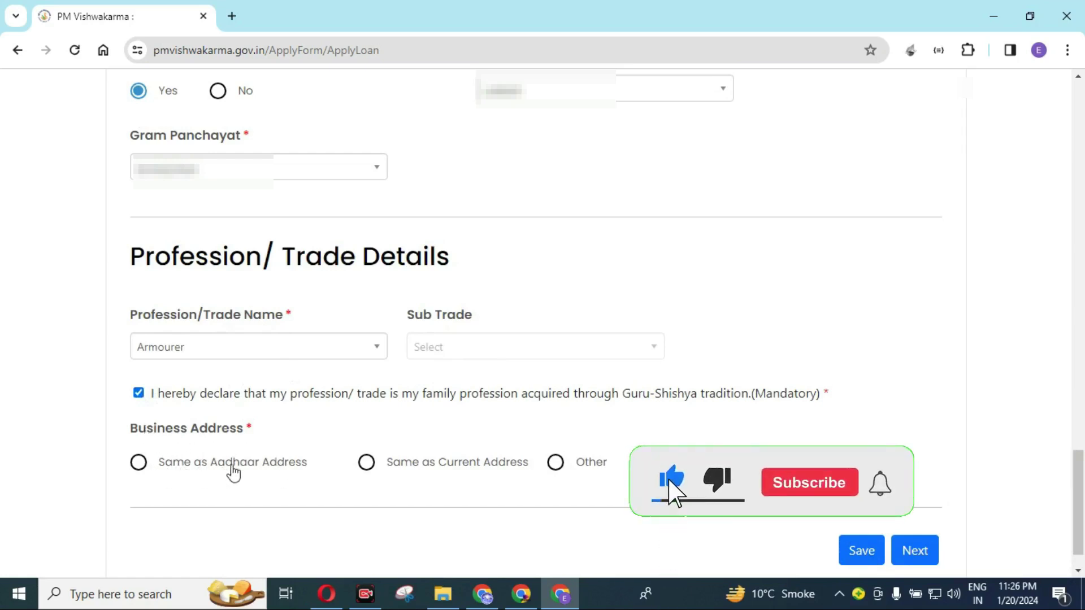
Try the business address options, settle on Same as Aadhaar Address, and save the personal information
left_click(138, 465)
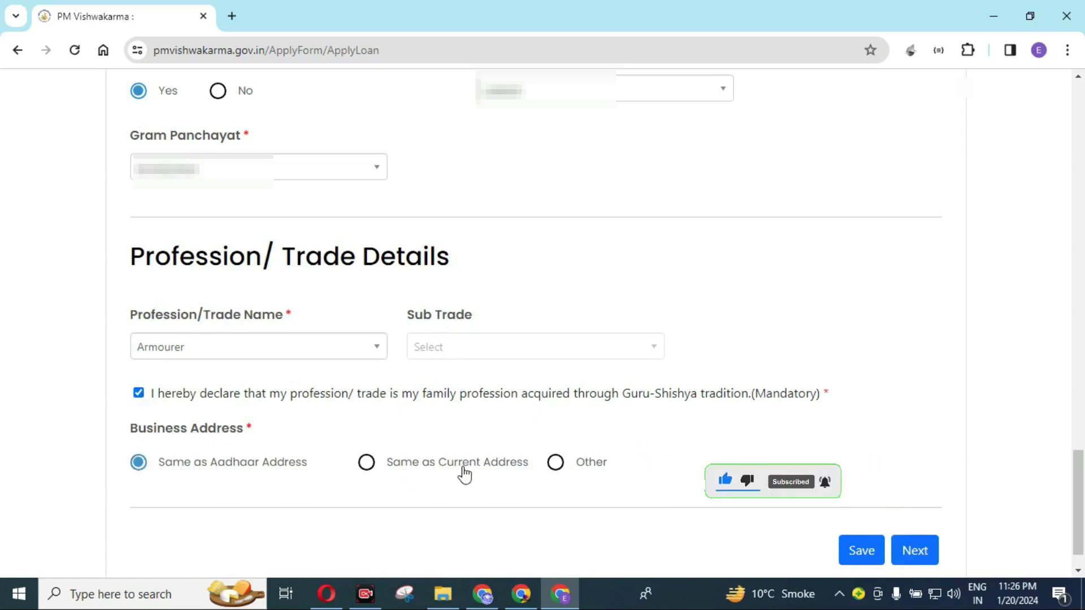
left_click(371, 464)
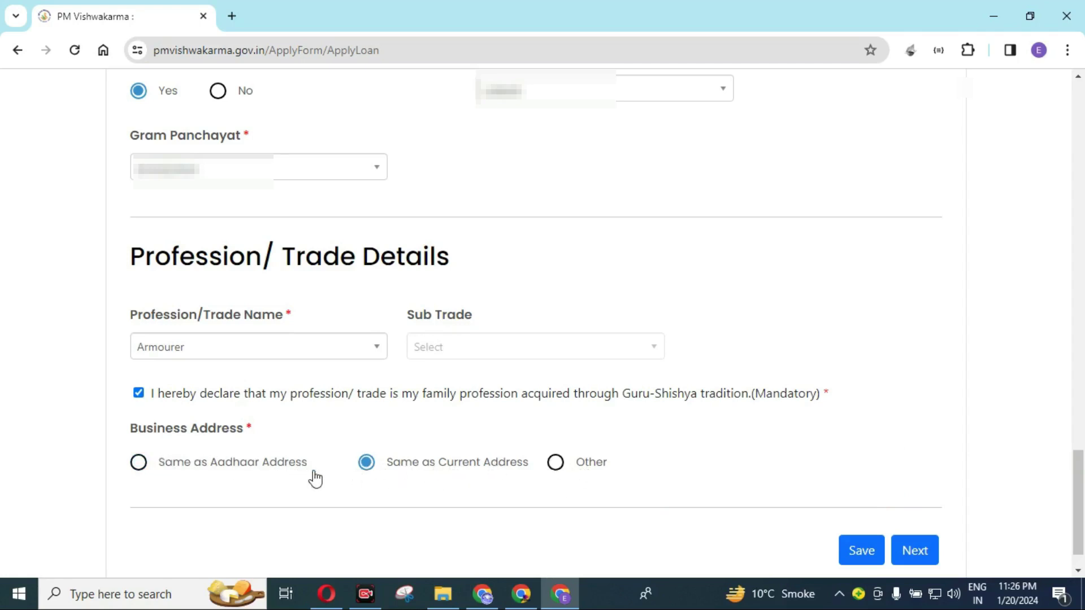
left_click(138, 463)
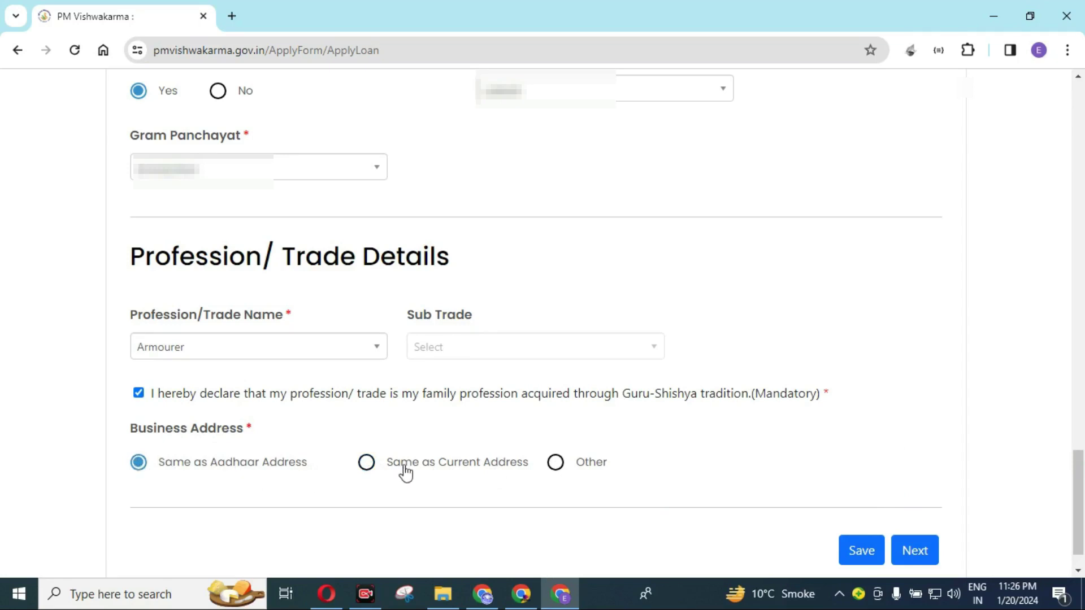
left_click(377, 463)
left_click(140, 464)
left_click(557, 463)
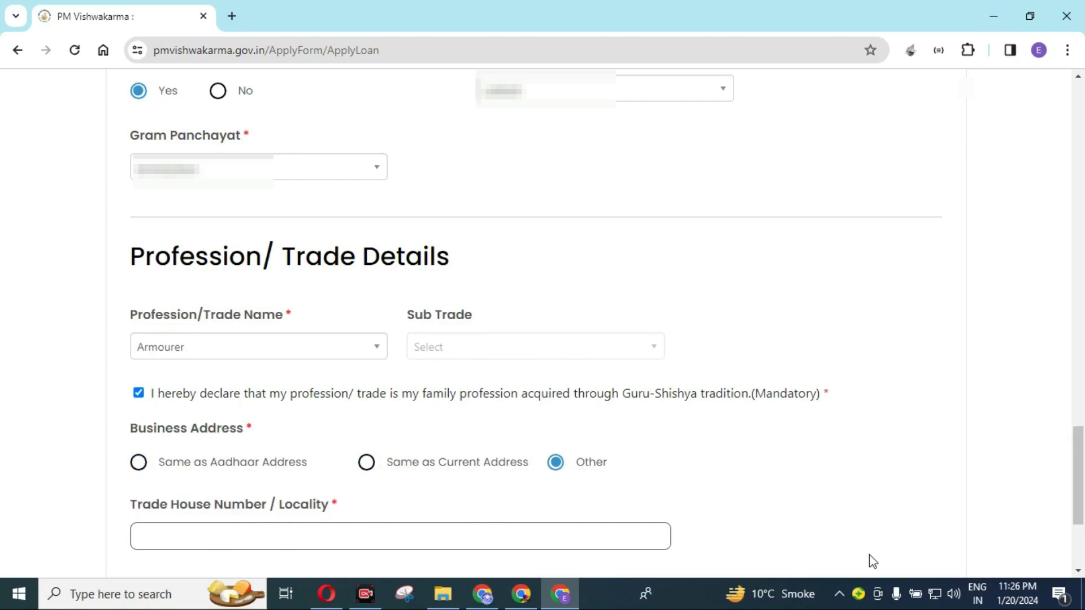
scroll(869, 557, "down", 3)
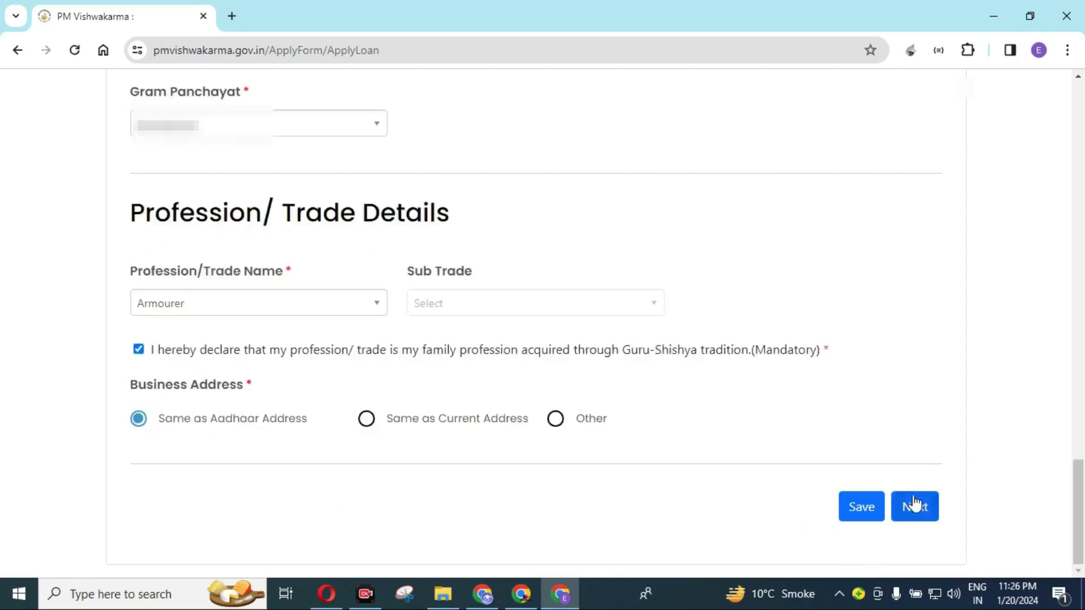
left_click(863, 510)
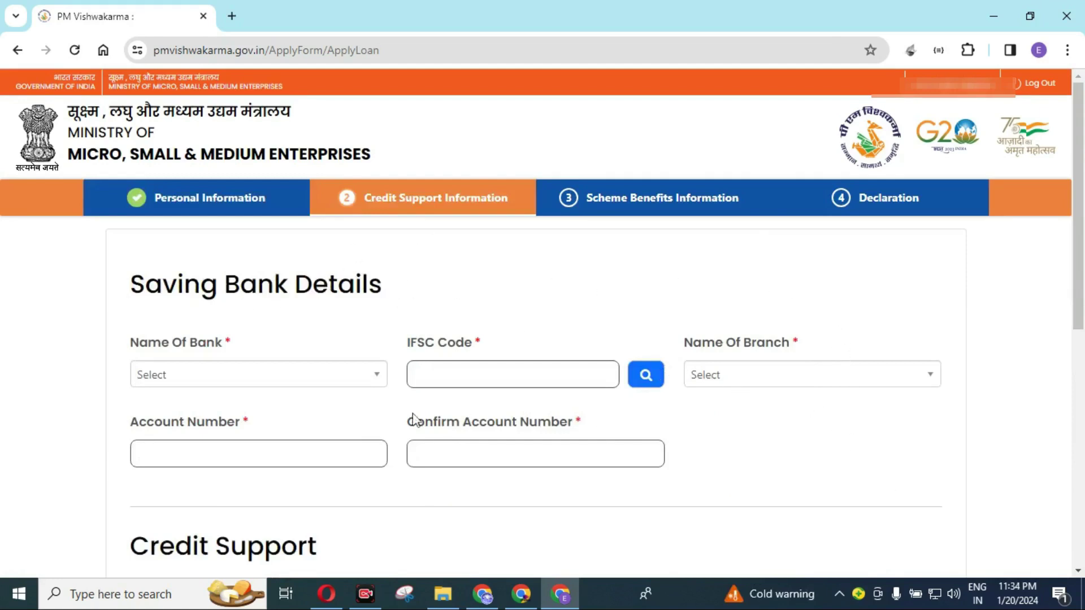
Examine the bank name choices, the IFSC code field and the branch choices in the saving bank details
left_click(173, 379)
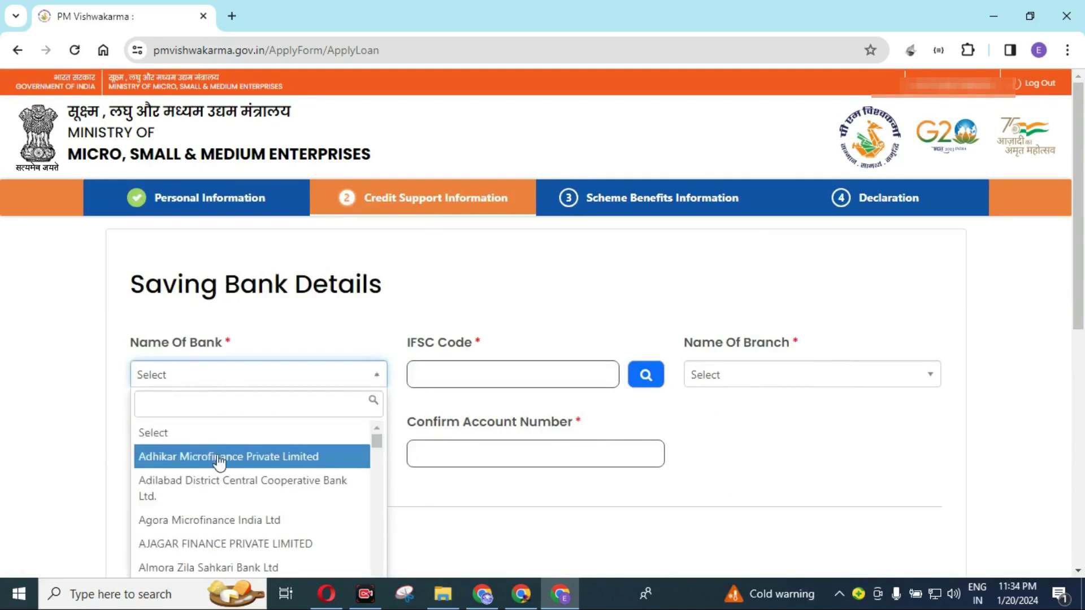
left_click(433, 351)
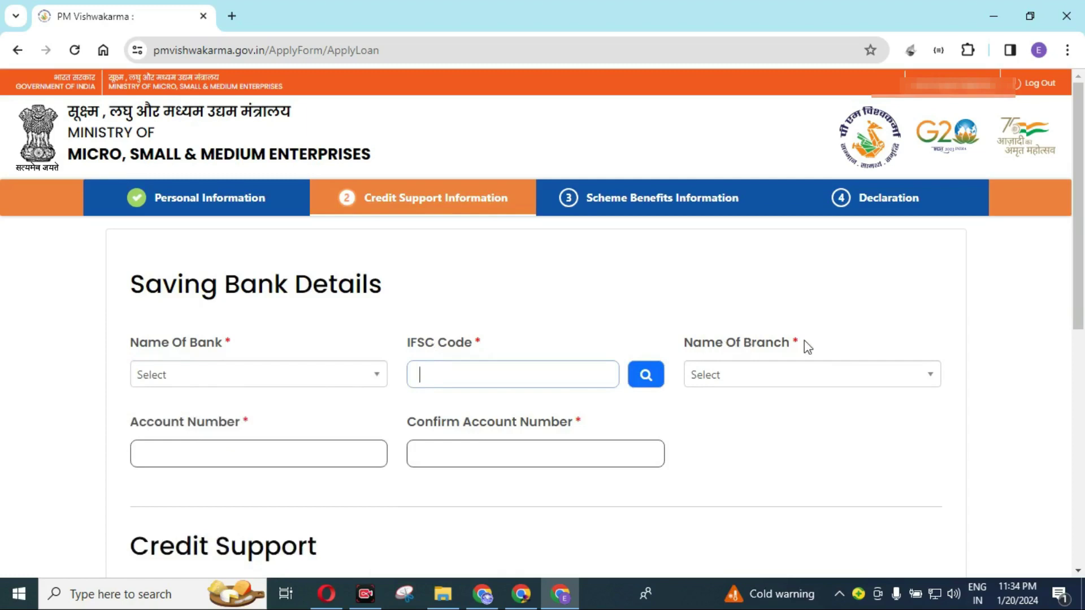
left_click(754, 379)
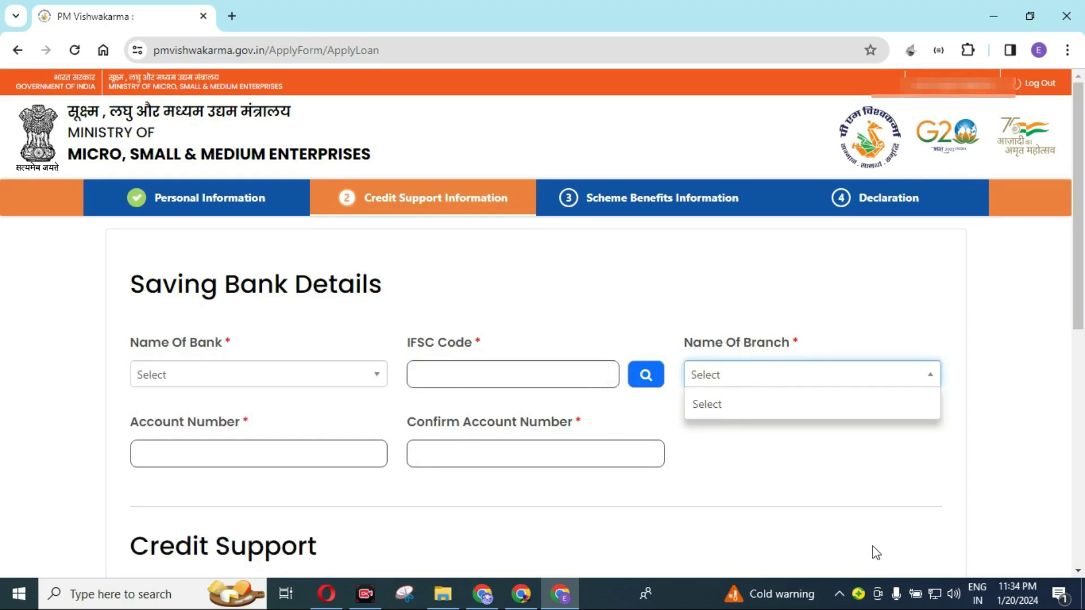
Switch credit support to Yes to view the first-tranche loan amount field, and set it back to May be Later
scroll(876, 562, "down", 5)
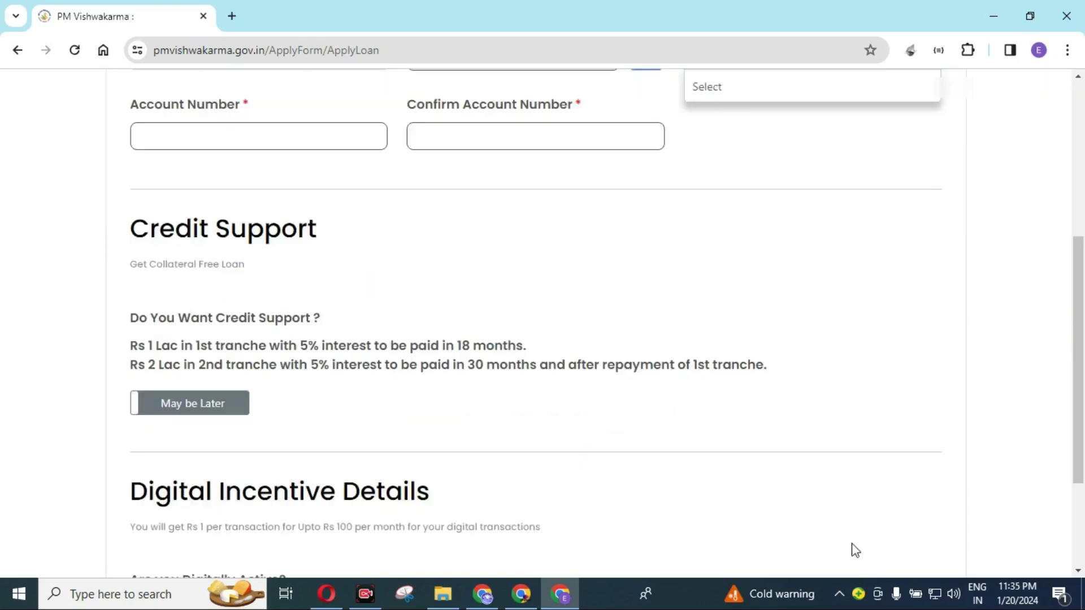
left_click(132, 224)
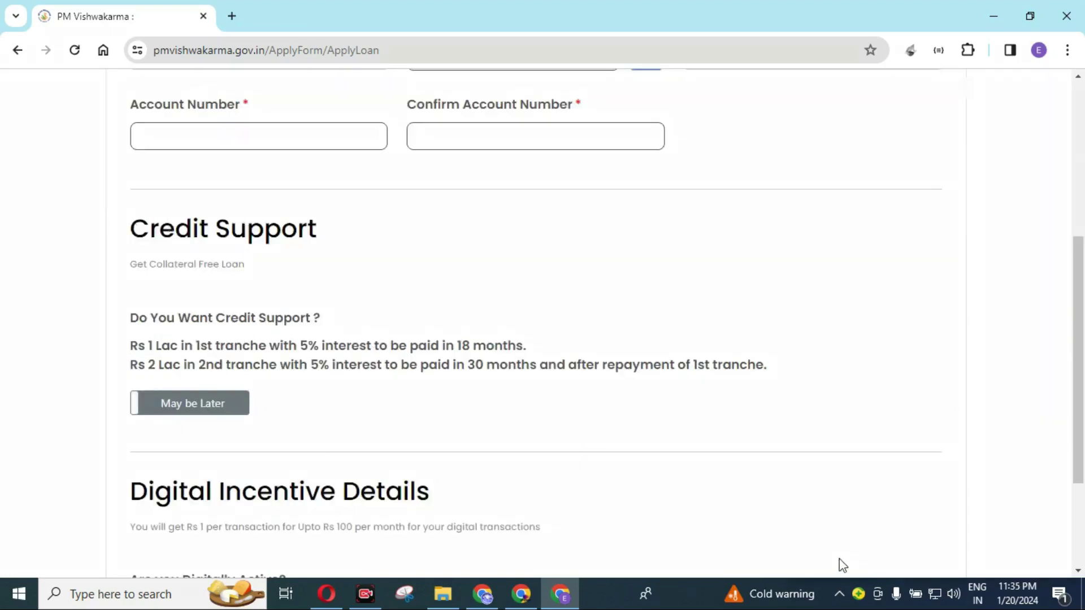
mouse_move(111, 305)
left_mouse_down()
mouse_move(733, 452)
mouse_move(760, 425)
left_mouse_up()
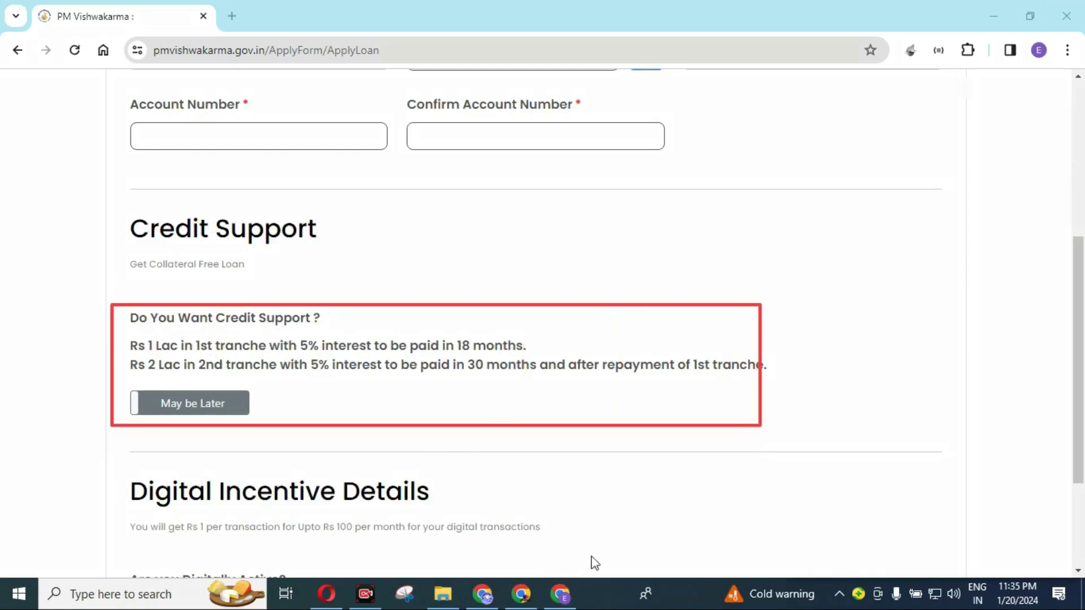
left_click(182, 405)
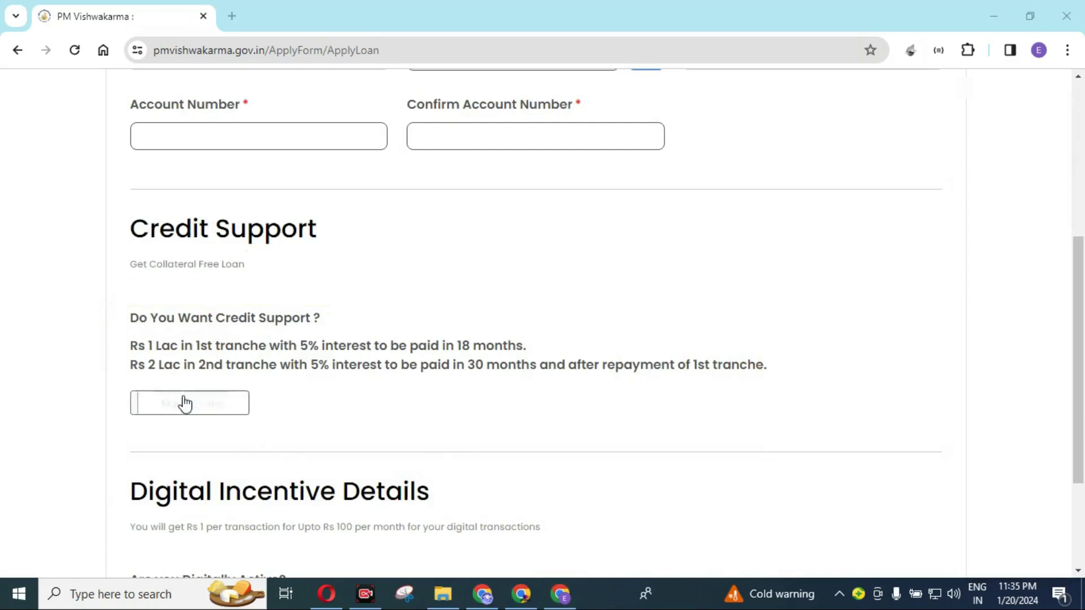
left_click(183, 414)
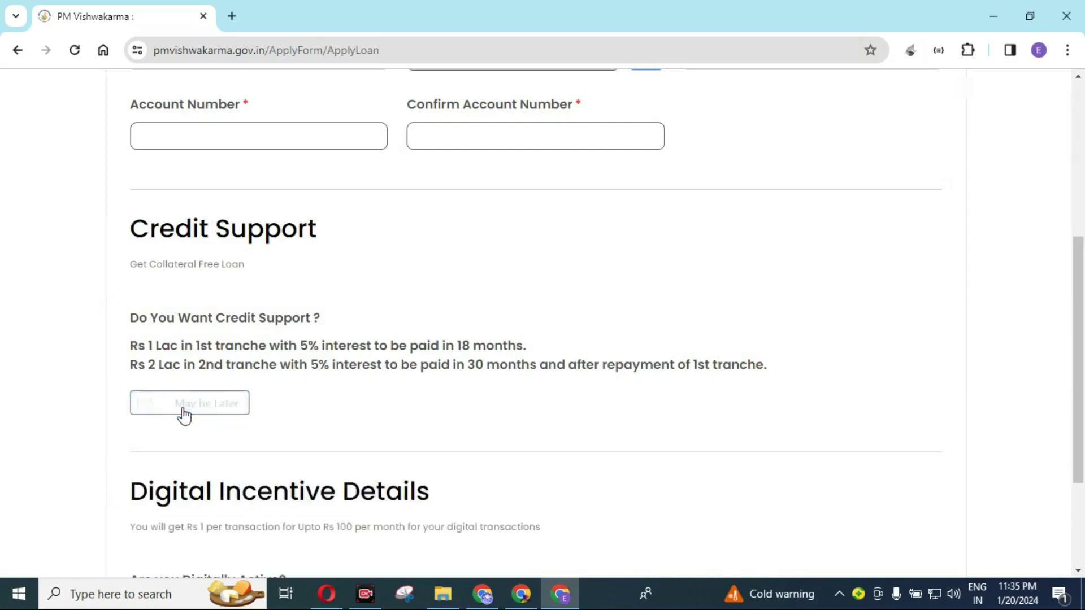
left_click(232, 406)
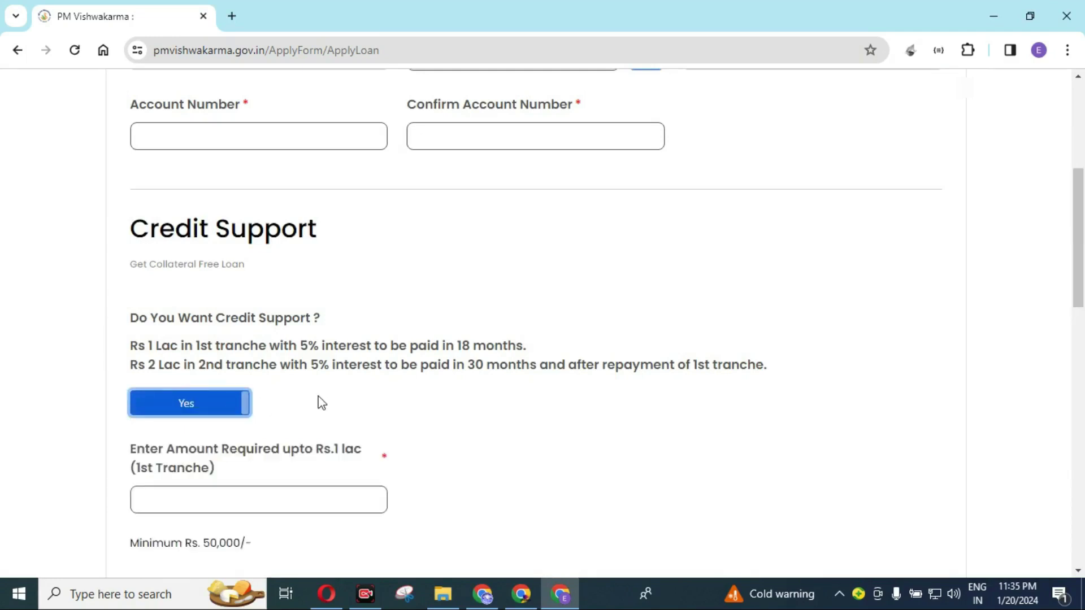
left_click(207, 500)
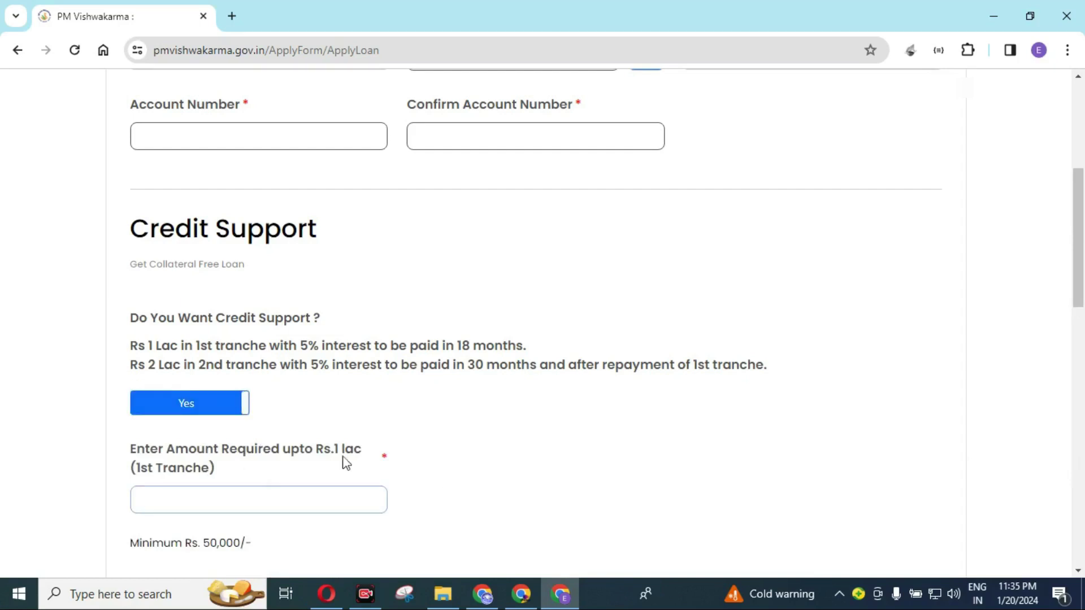
left_click(246, 406)
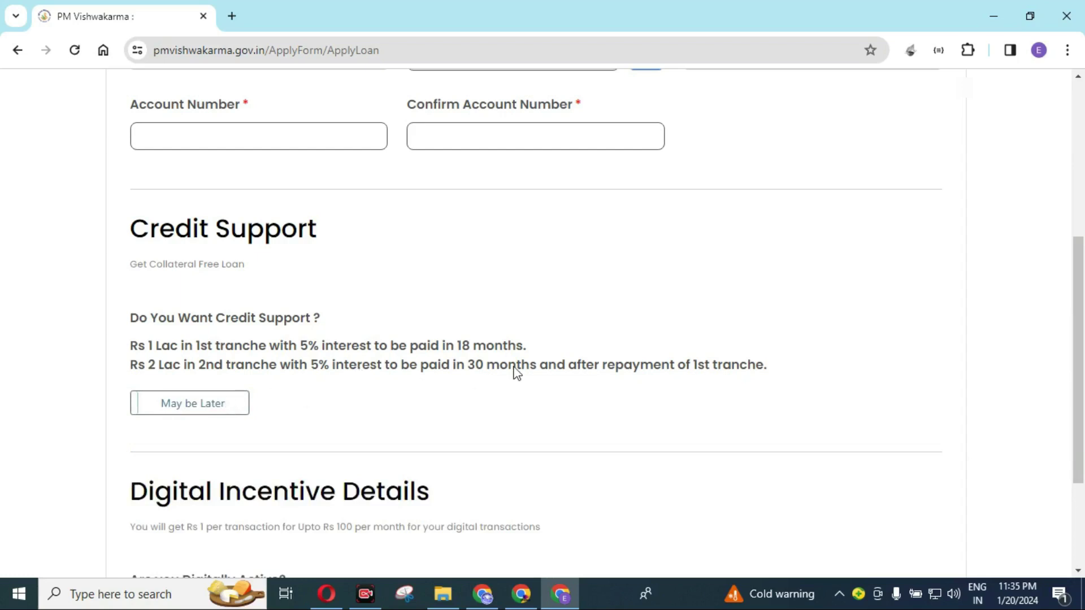
Review the skill training, tool kit and marketing support benefits, and proceed to the declaration
scroll(406, 328, "down", 3)
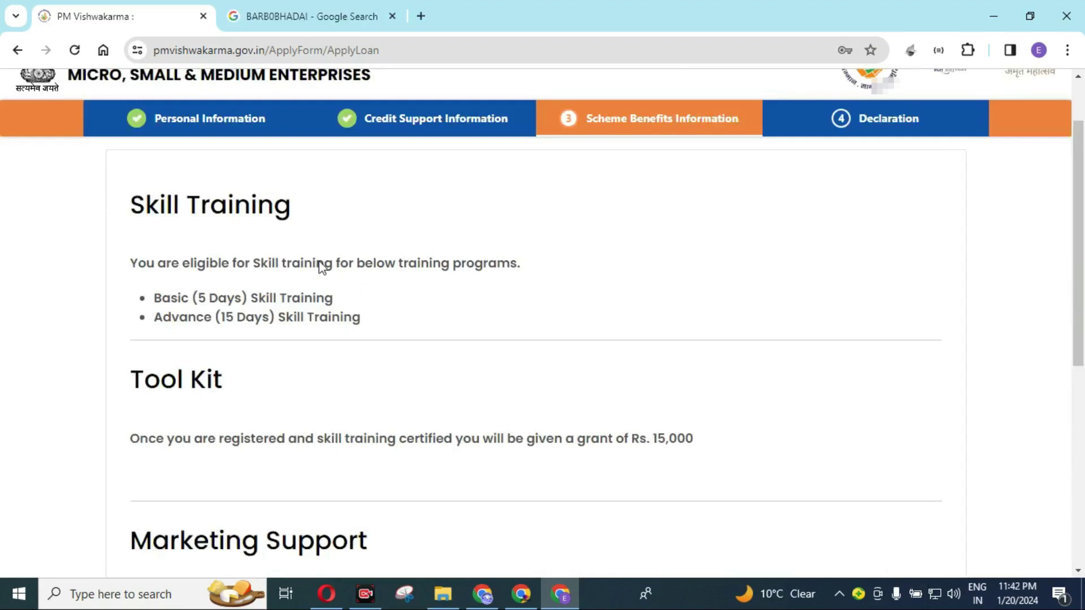
scroll(245, 317, "down", 1)
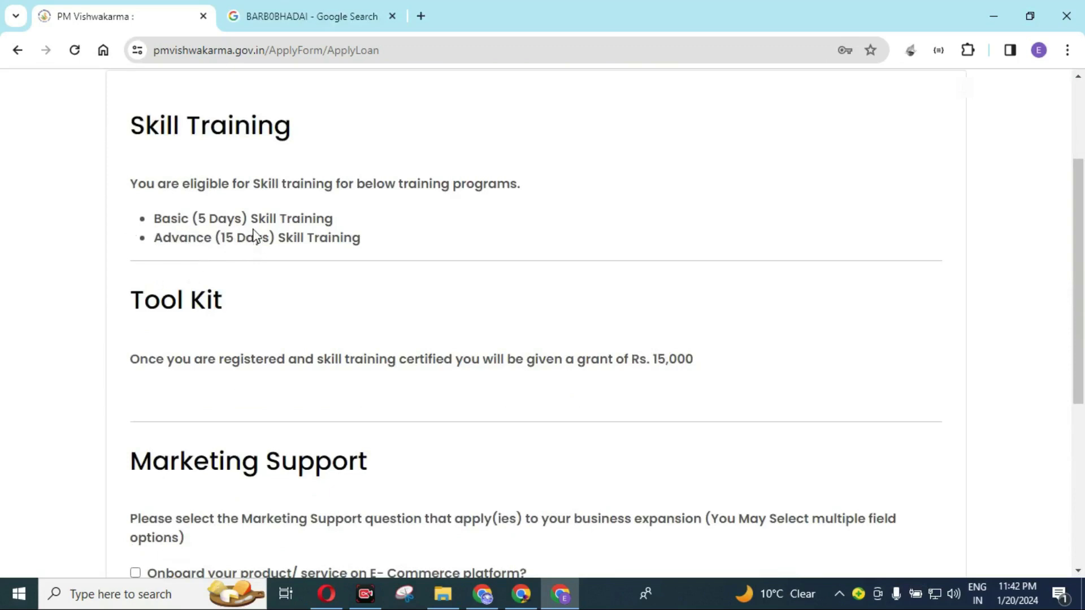
scroll(226, 243, "down", 2)
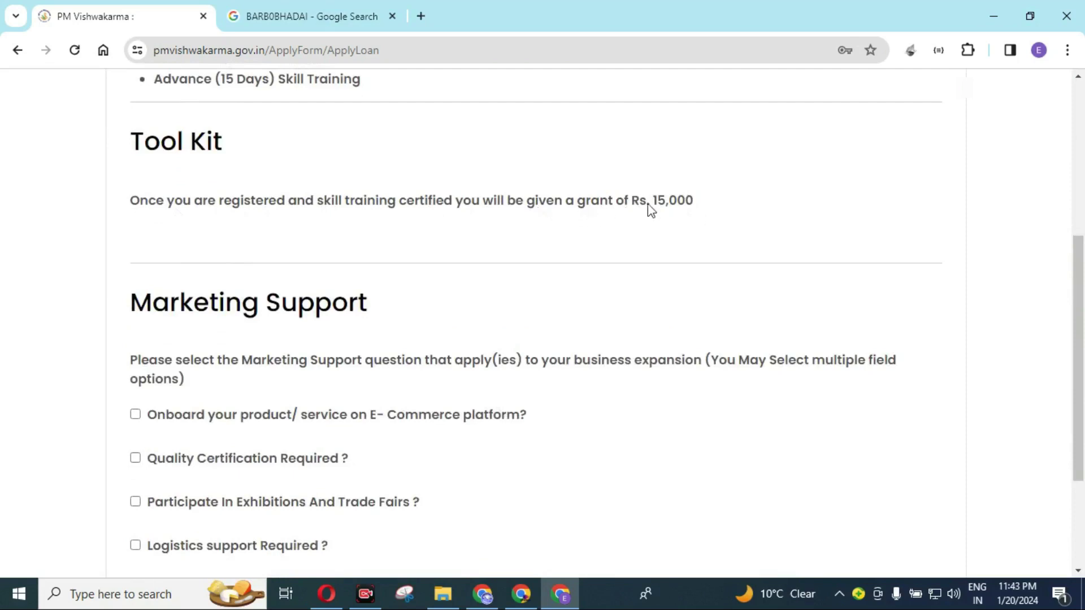
scroll(218, 246, "down", 1)
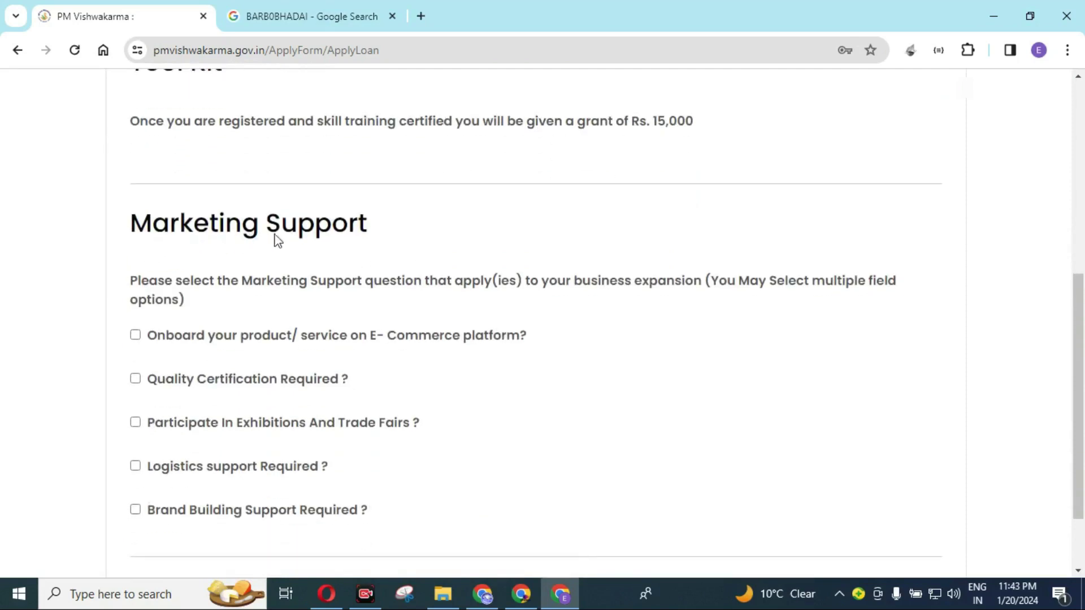
scroll(371, 236, "down", 1)
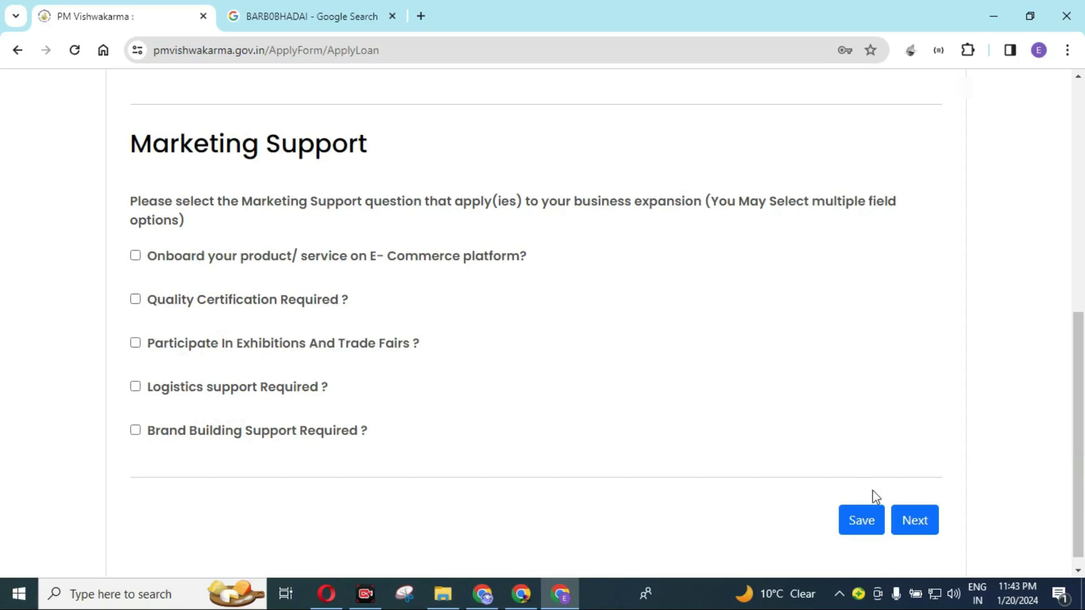
left_click(910, 521)
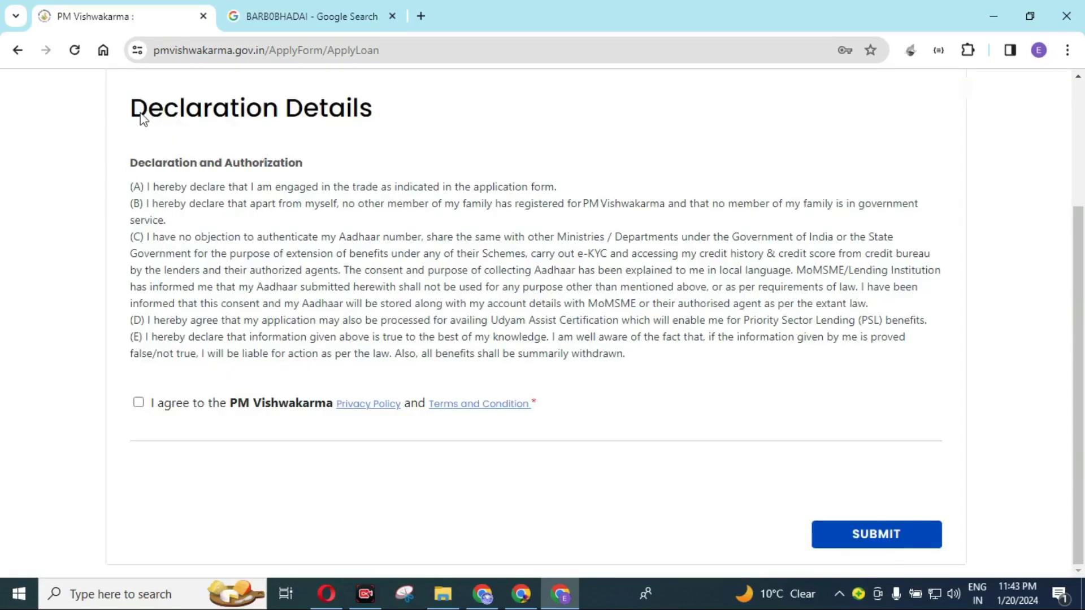
Agree to the PM Vishwakarma privacy policy and terms, submit the application, and close the submission confirmation
left_click(139, 403)
left_click(854, 533)
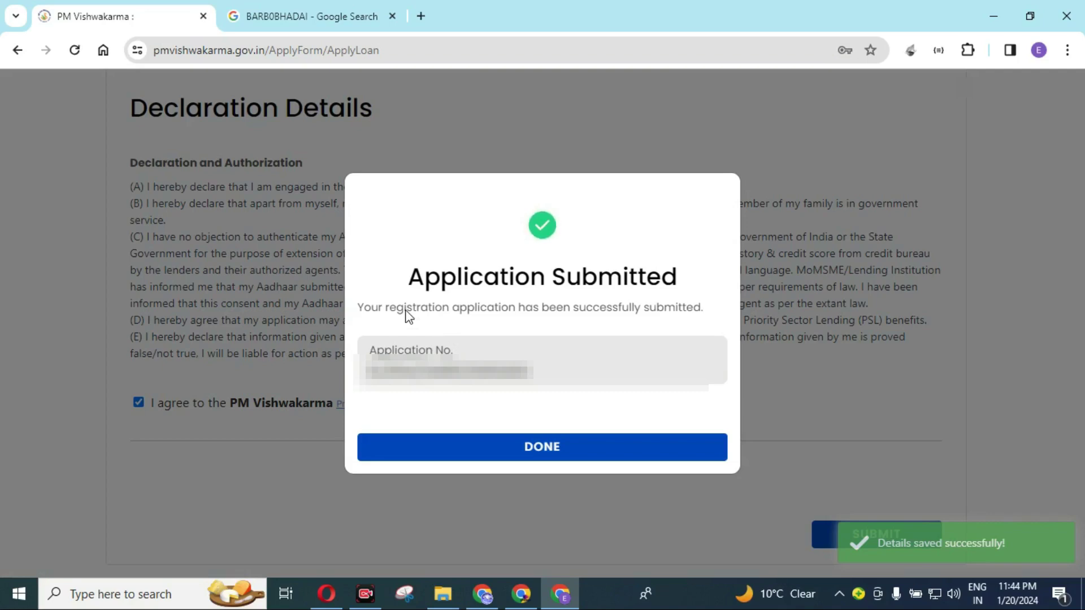
left_click(539, 446)
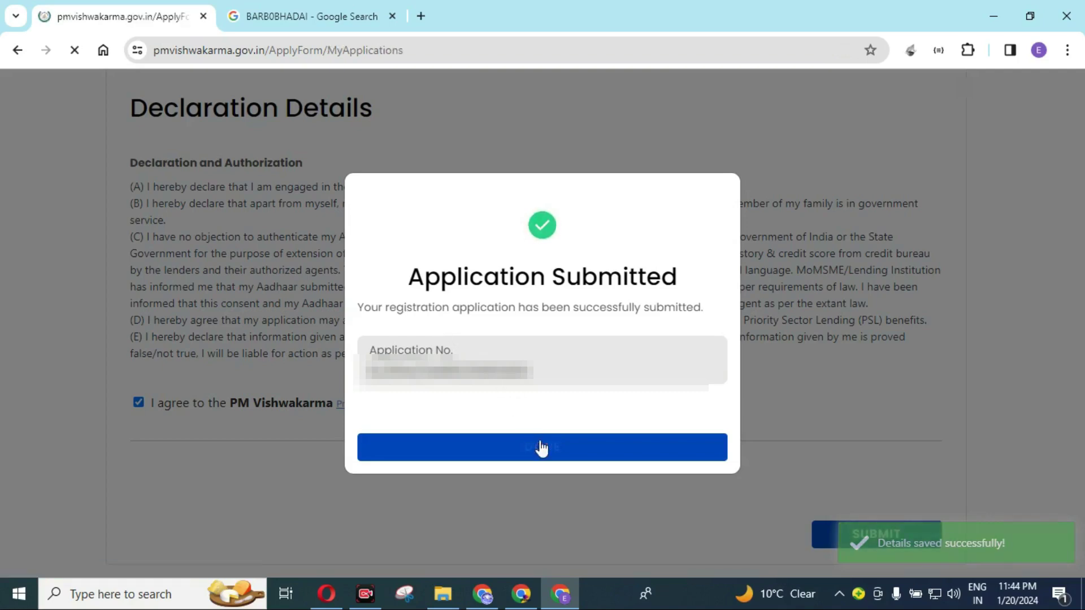